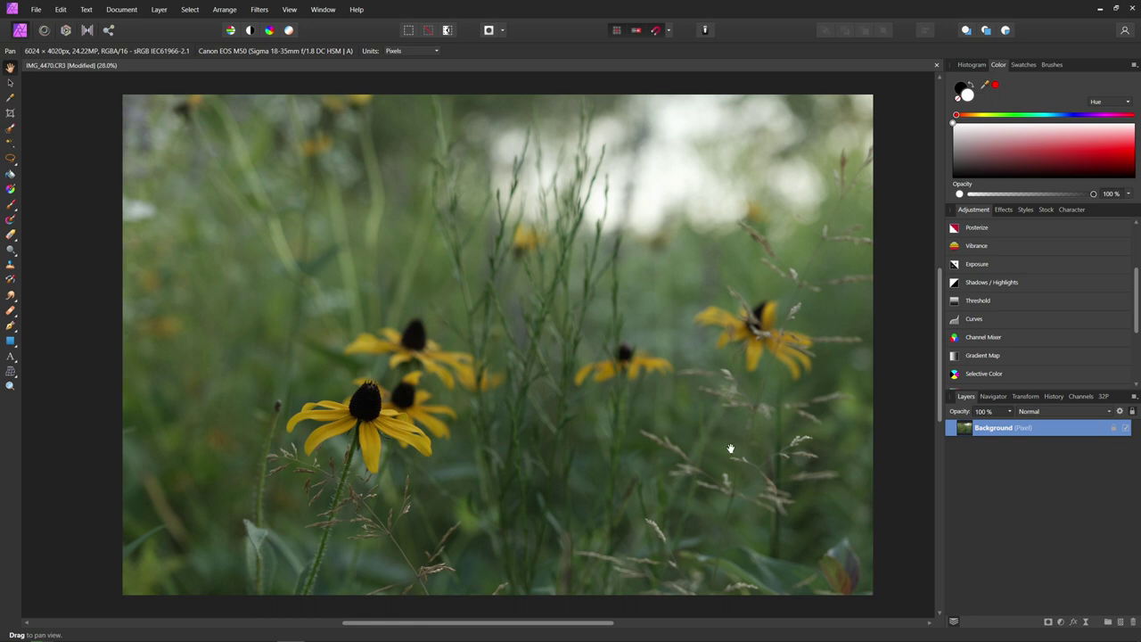
- Add a Curves adjustment with points at the three-quarter and quarter tones, lowering the quarter-tone point to about Y 0.191
left_click(974, 319)
left_click(968, 354)
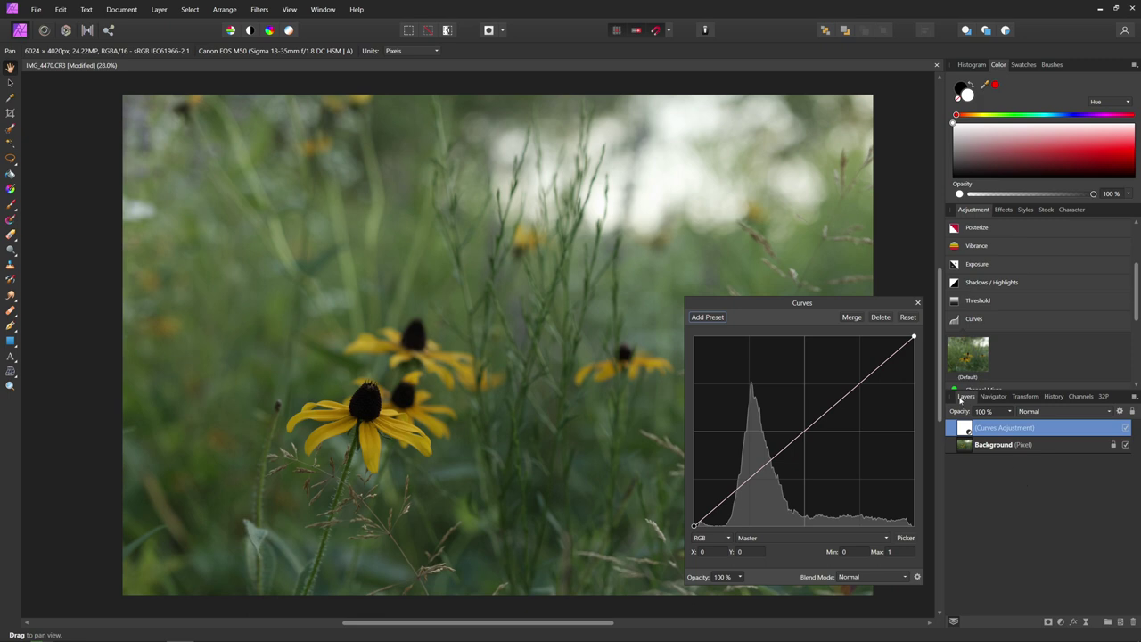
left_click(859, 384)
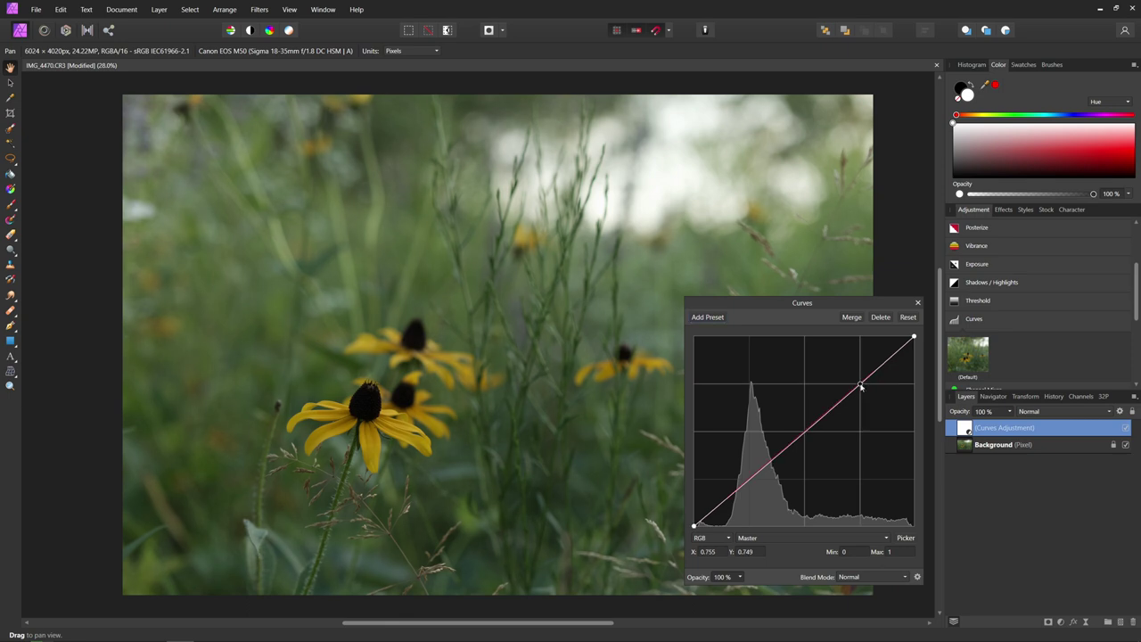
left_click(749, 478)
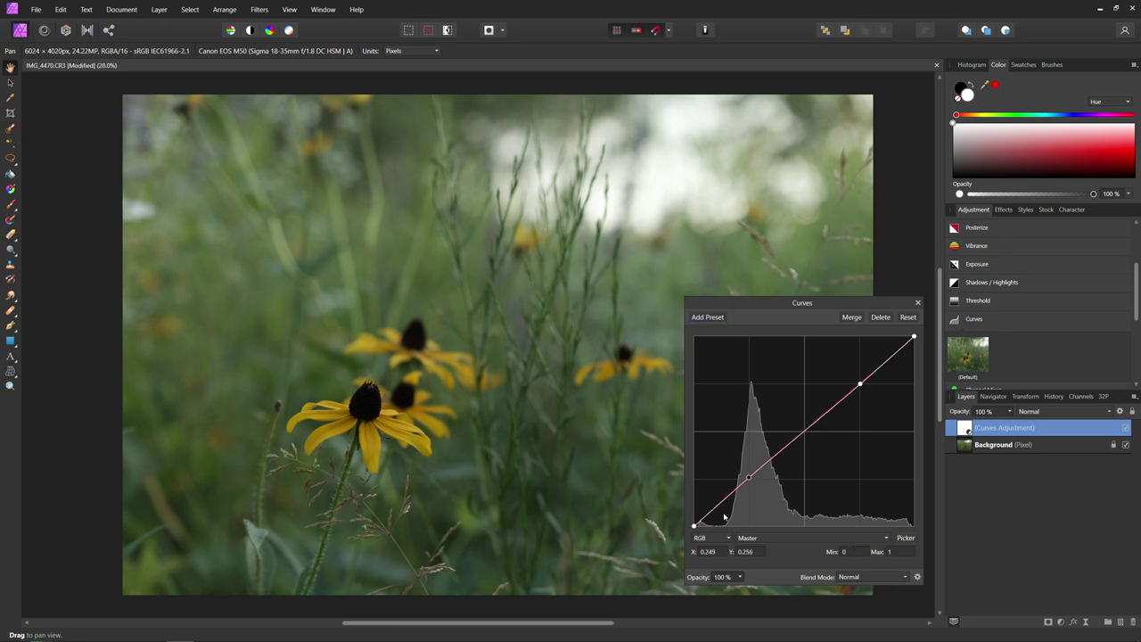
left_click_drag(748, 477, 749, 492)
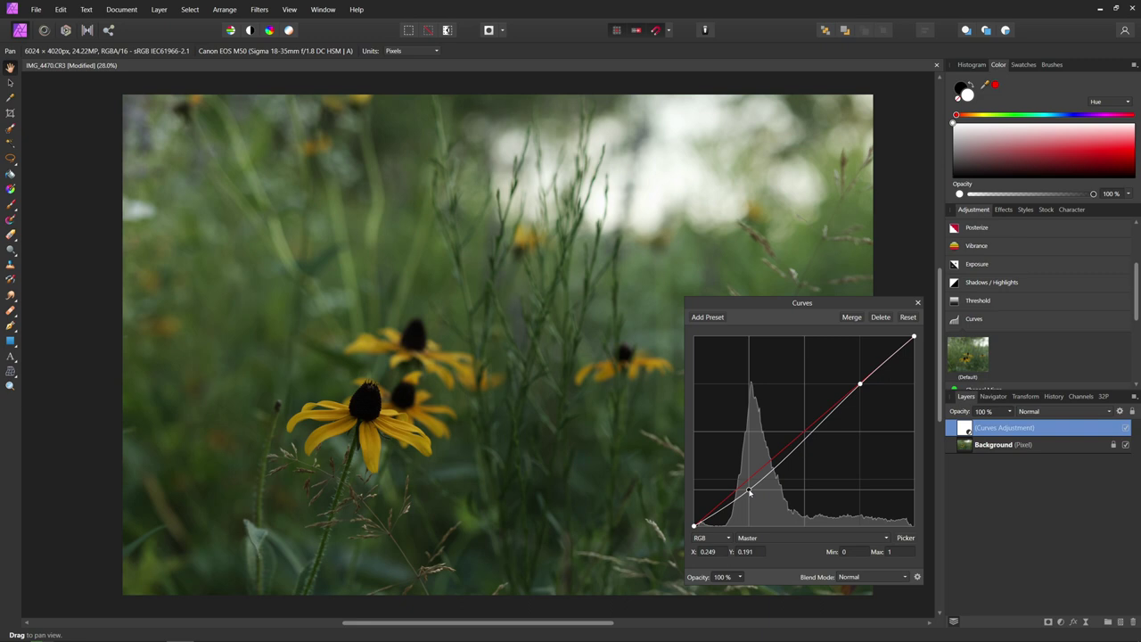
- Fade the Curves endpoints by raising the black point and lowering the white point to about Y 0.934
left_click_drag(694, 526, 706, 504)
left_click(912, 337)
left_click_drag(912, 337, 926, 350)
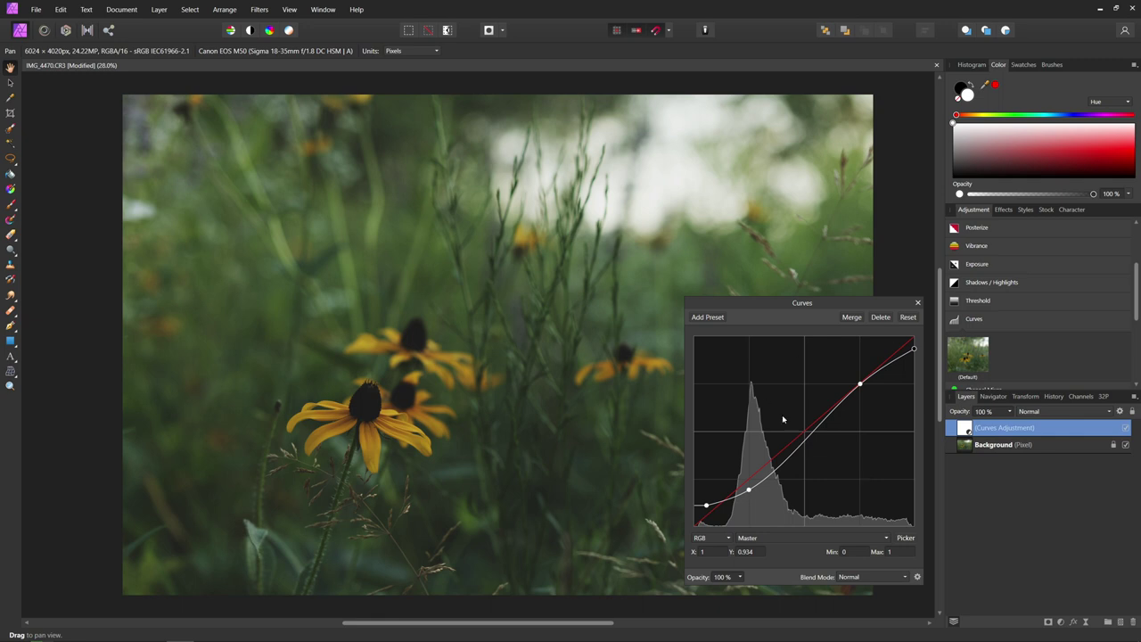
- Add a midtone curve point, lower it slightly to about X 0.509, Y 0.473, inspect the flowers and close the Curves dialog
left_click(805, 433)
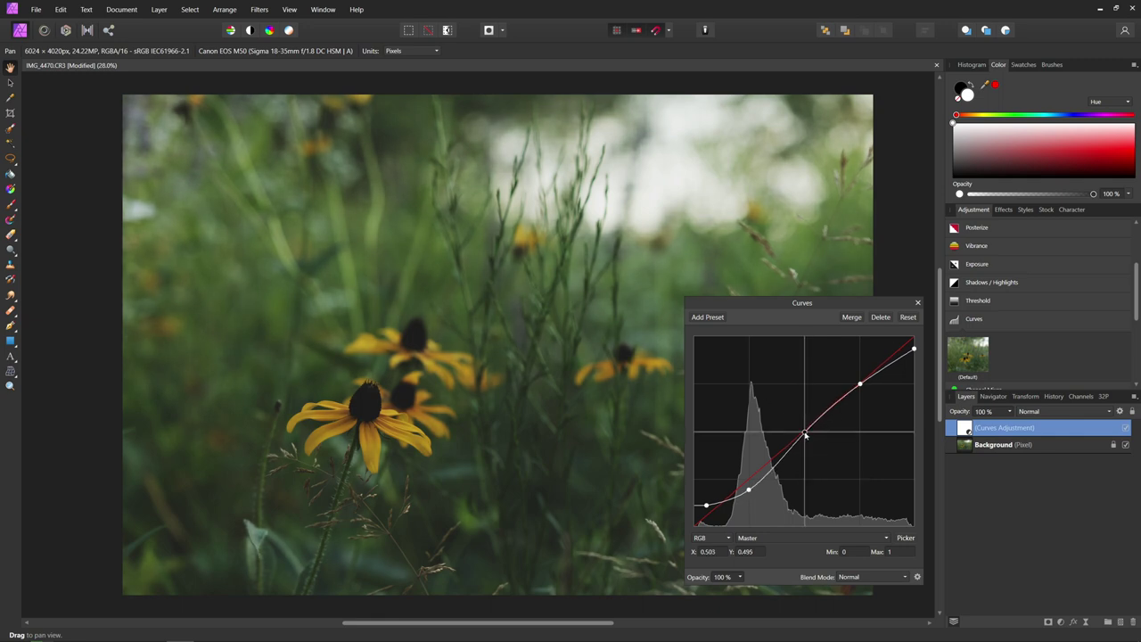
left_click_drag(804, 433, 806, 437)
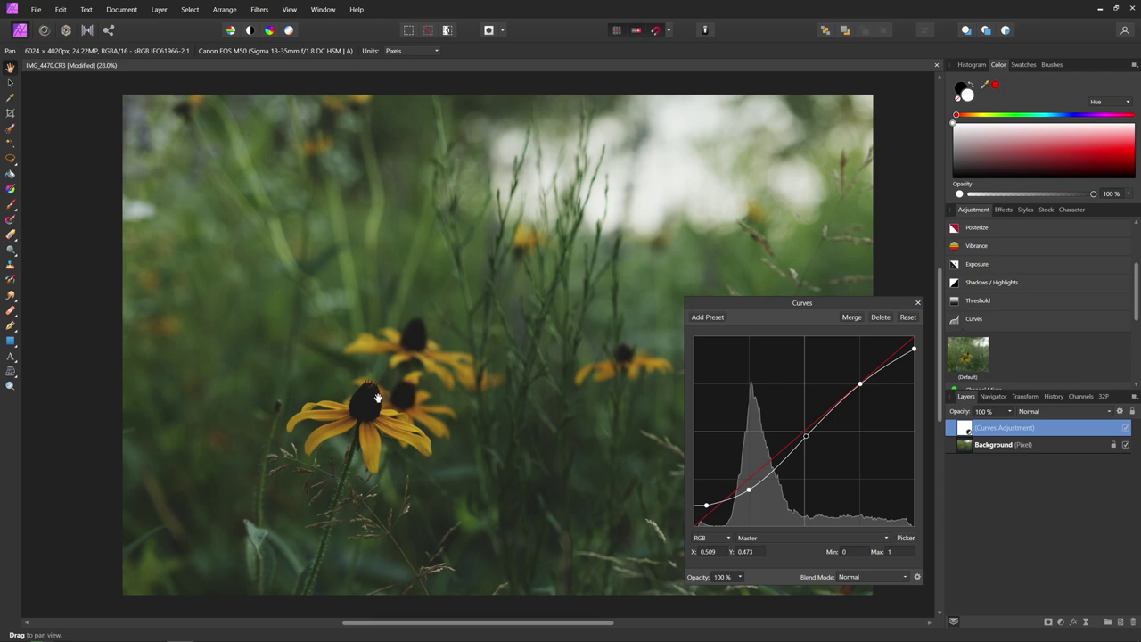
scroll(404, 404, "up", 5)
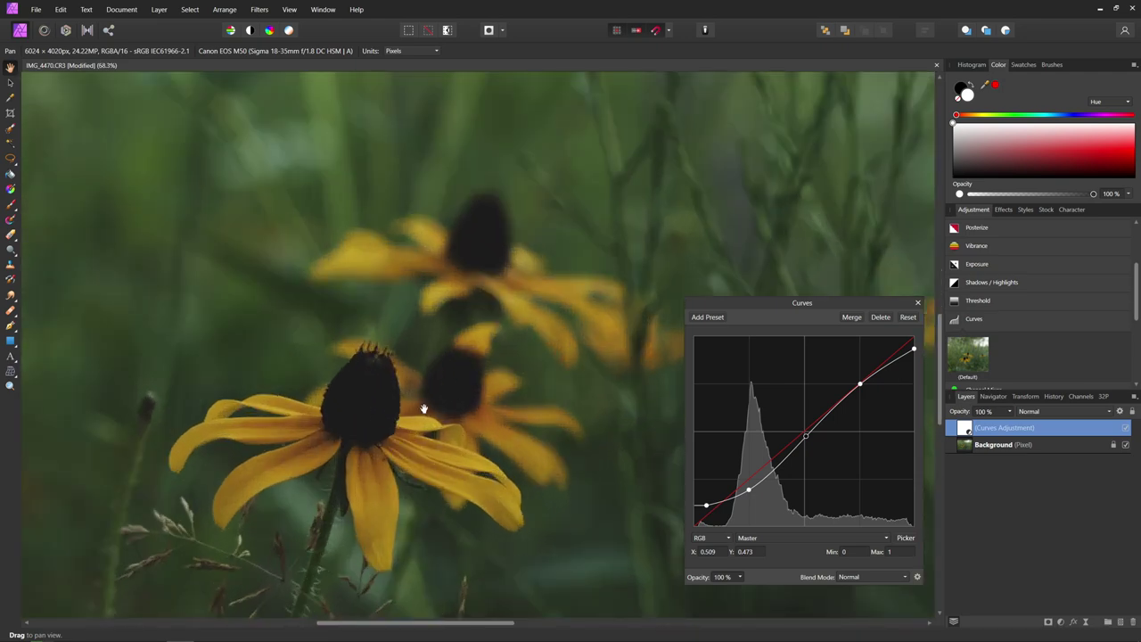
key("ctrl+0")
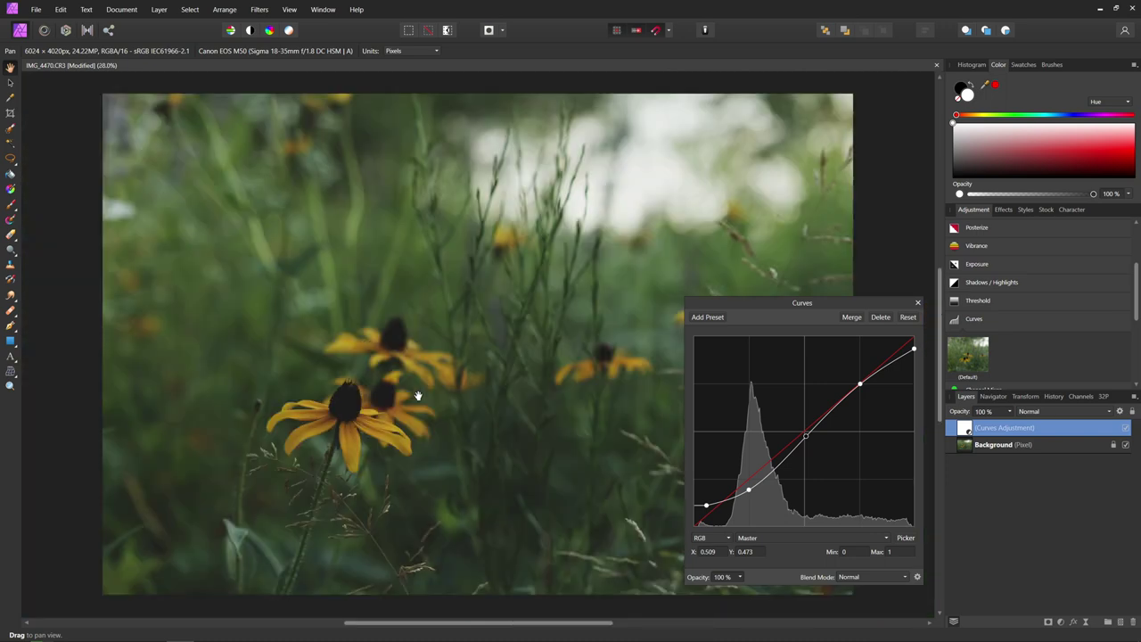
left_click(917, 303)
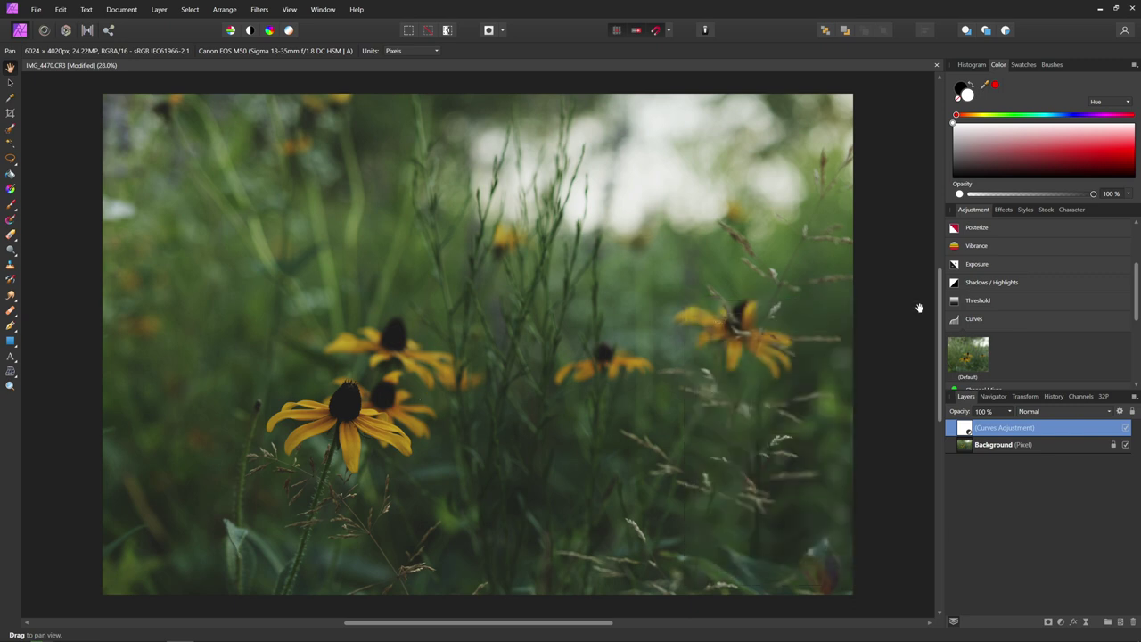
- Add a Color Balance adjustment with the shadows at Cyan/Red -6%, Magenta/Green -2% and Yellow/Blue 15%
scroll(1053, 339, "down", 5)
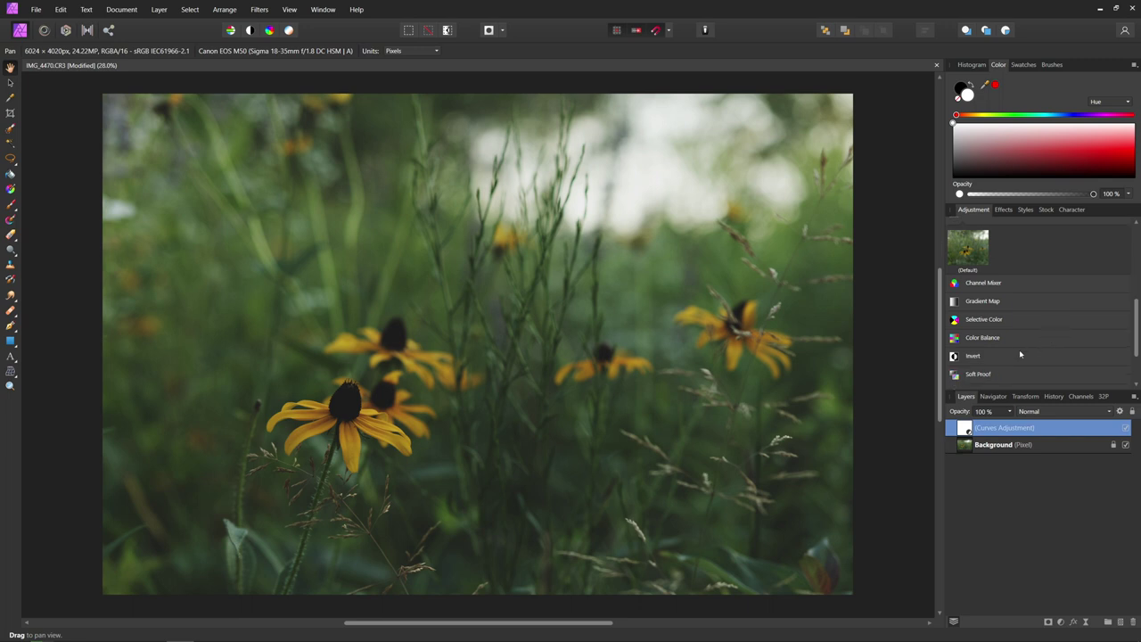
left_click(980, 339)
left_click(979, 378)
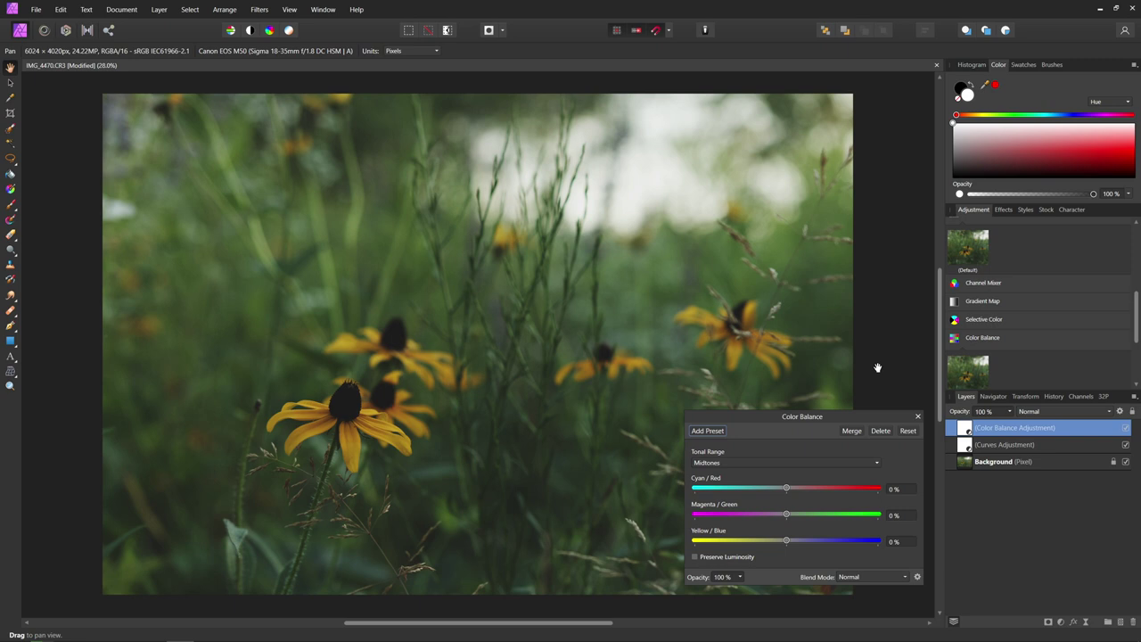
left_click(714, 463)
left_click(720, 478)
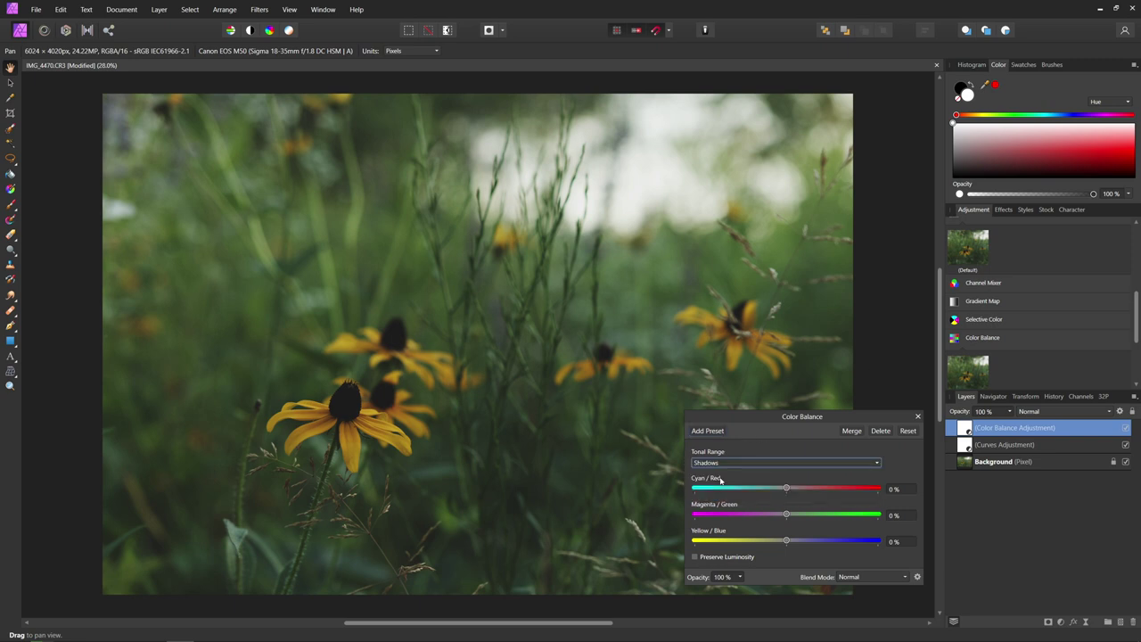
left_click_drag(761, 415, 789, 398)
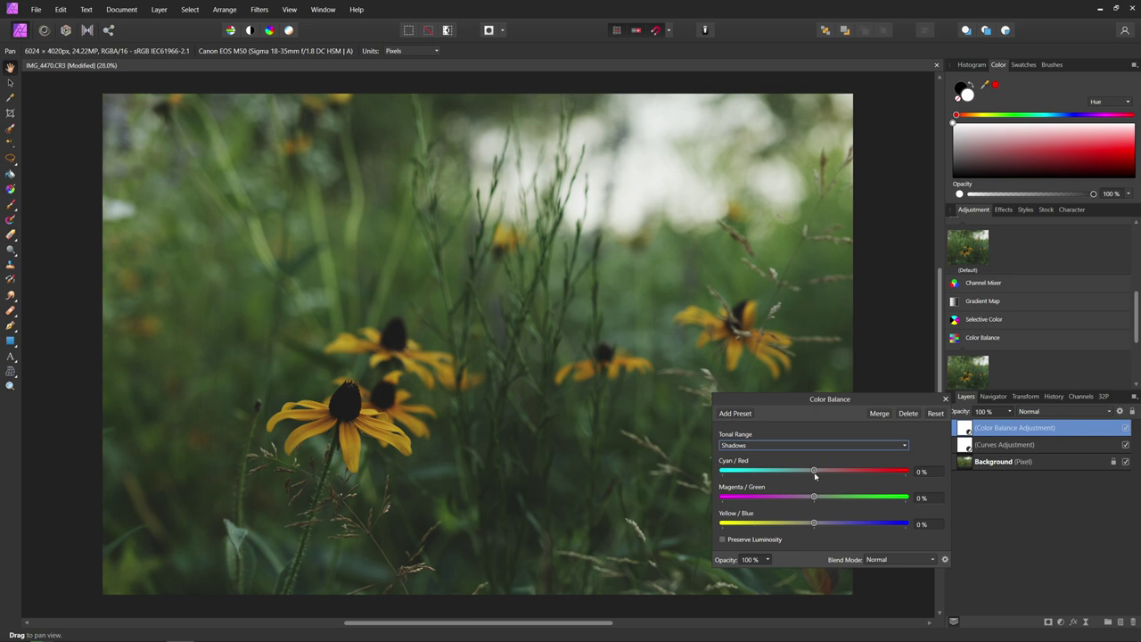
left_click_drag(813, 473, 810, 475)
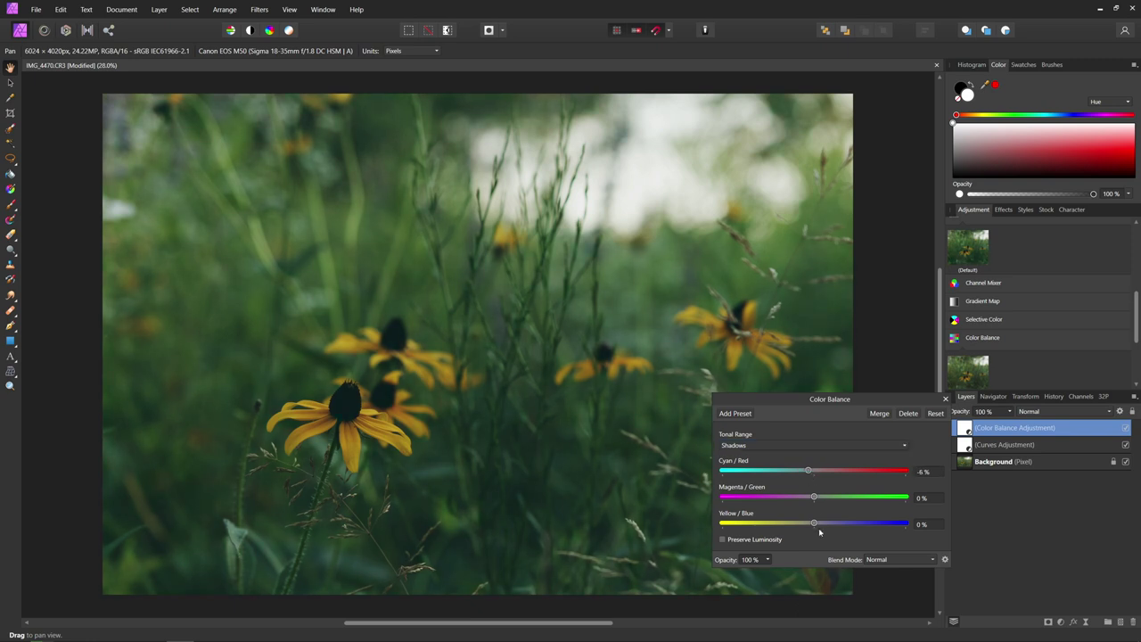
left_click_drag(813, 523, 828, 524)
left_click_drag(814, 497, 813, 500)
- Set the Color Balance highlights to Cyan/Red 6%, Magenta/Green -6% and Yellow/Blue -9%, check the midtones and close the dialog
left_click(756, 445)
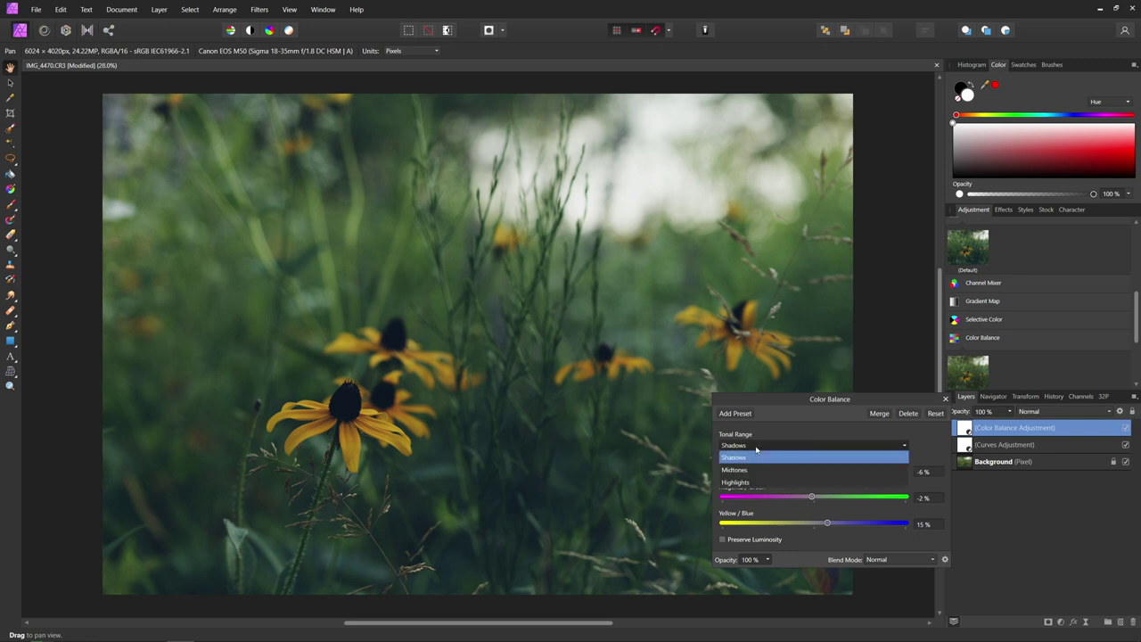
left_click(751, 482)
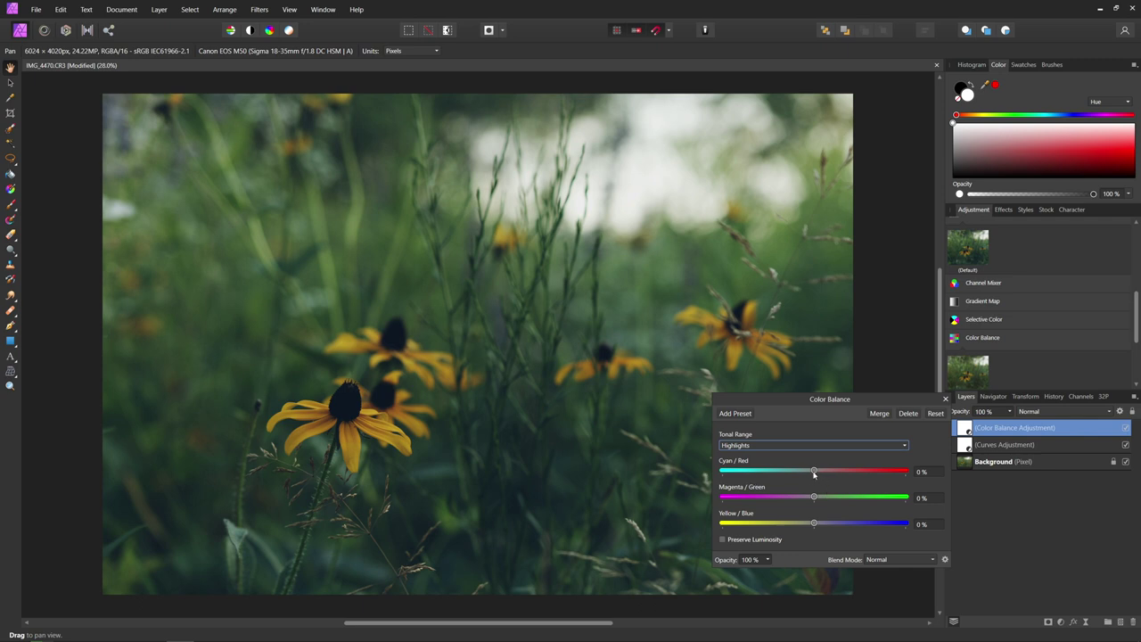
left_click_drag(814, 473, 819, 475)
left_click_drag(814, 524, 809, 500)
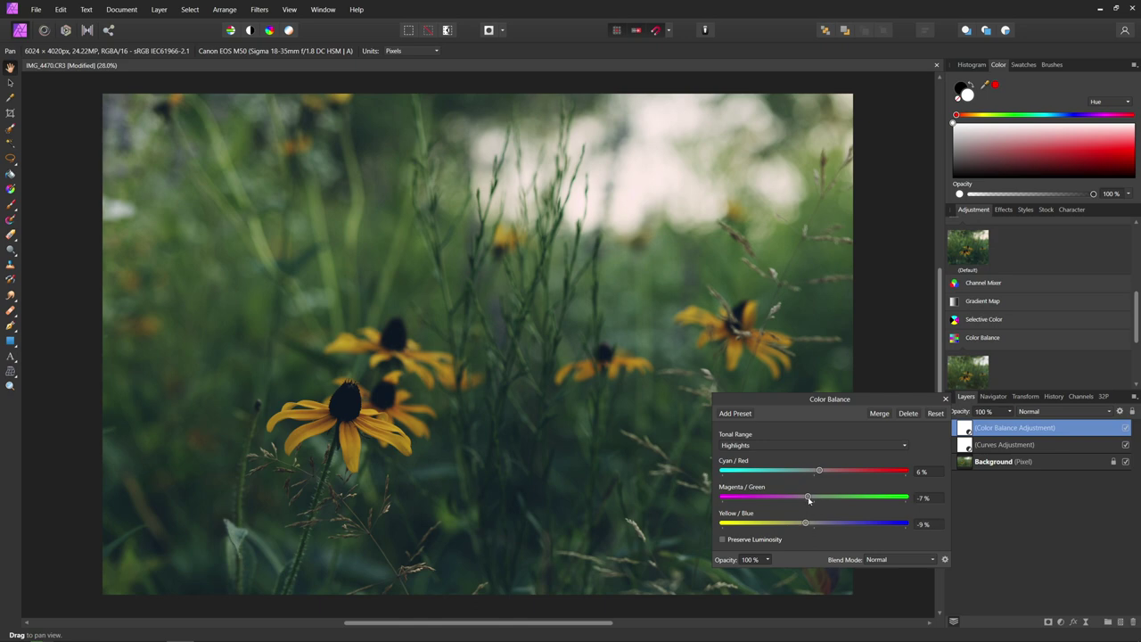
left_click(762, 445)
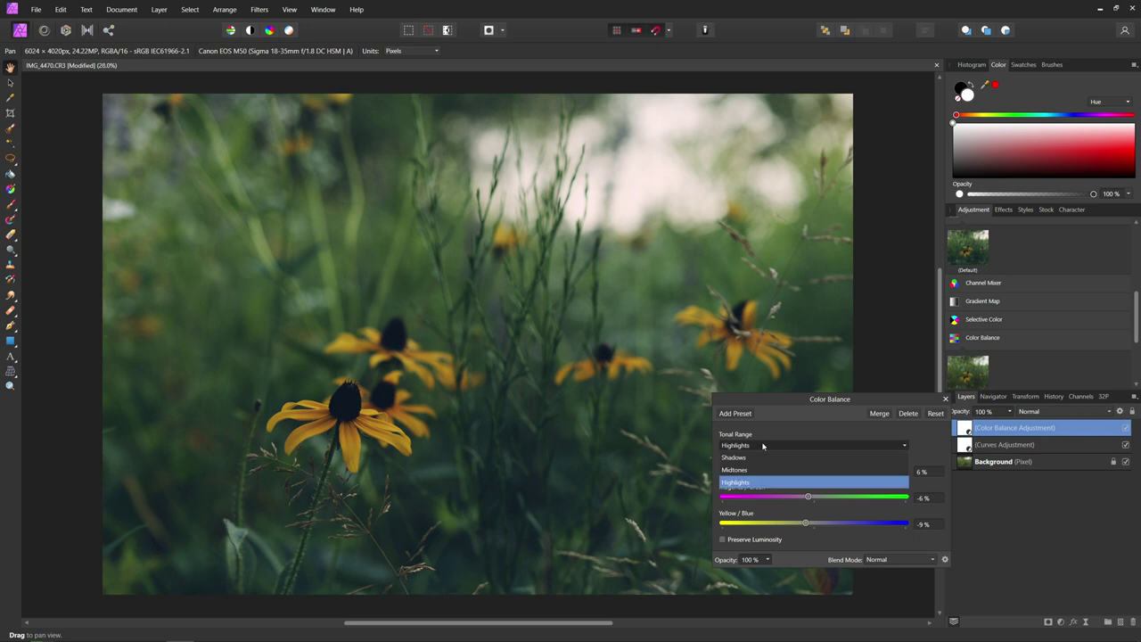
left_click(763, 469)
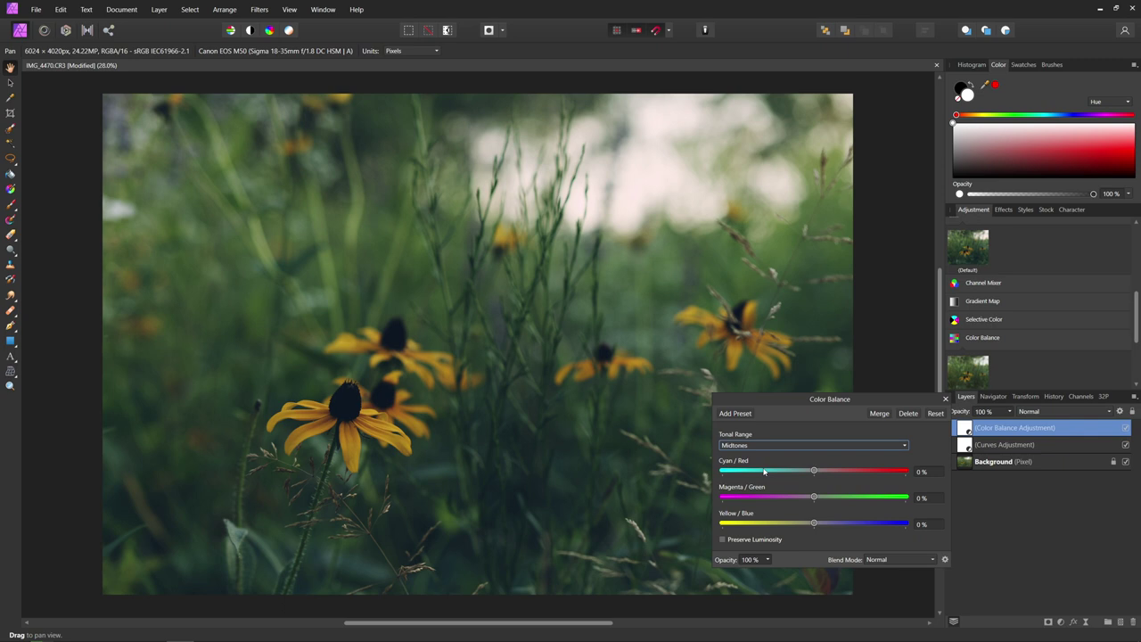
left_click(945, 398)
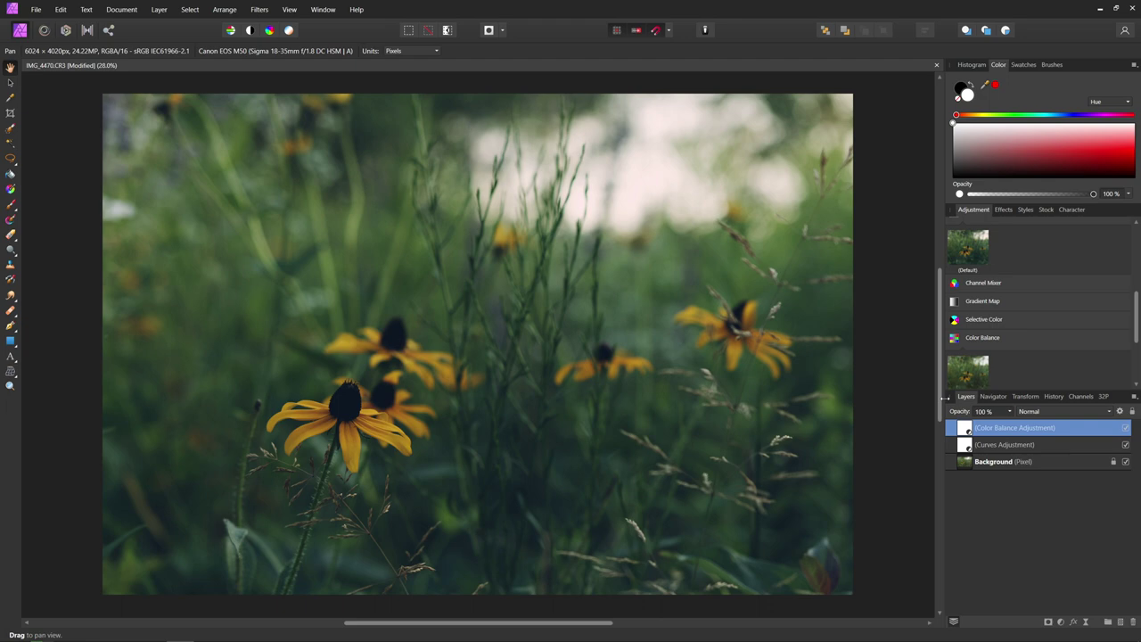
- Add an HSL adjustment, set the reds' hue shift to 3.8° and raise their saturation
scroll(989, 328, "up", 8)
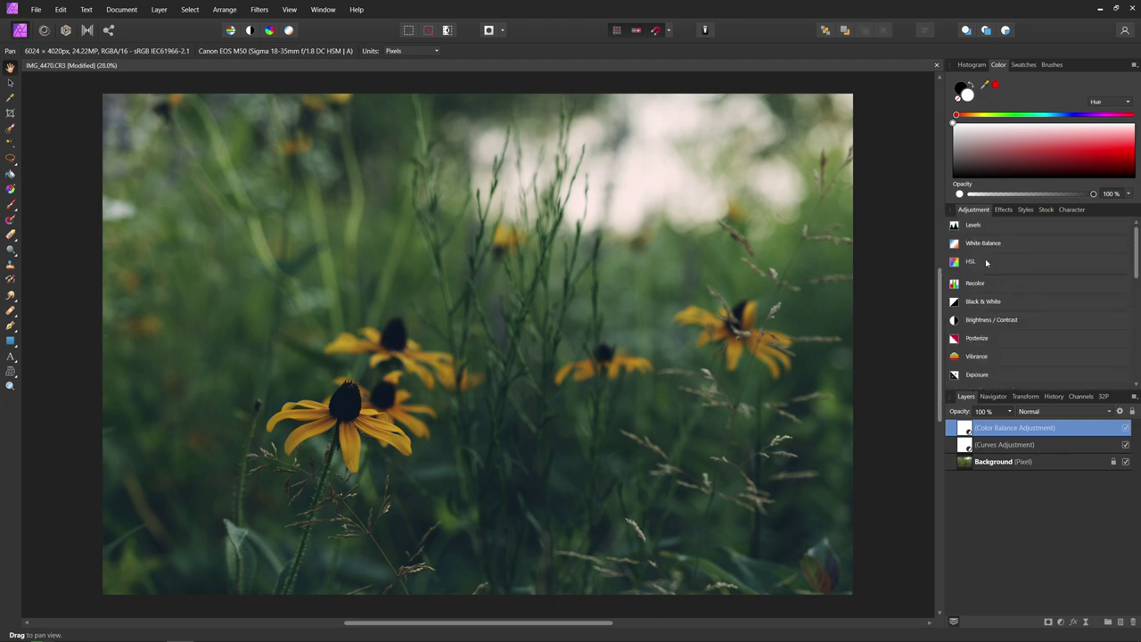
left_click(965, 302)
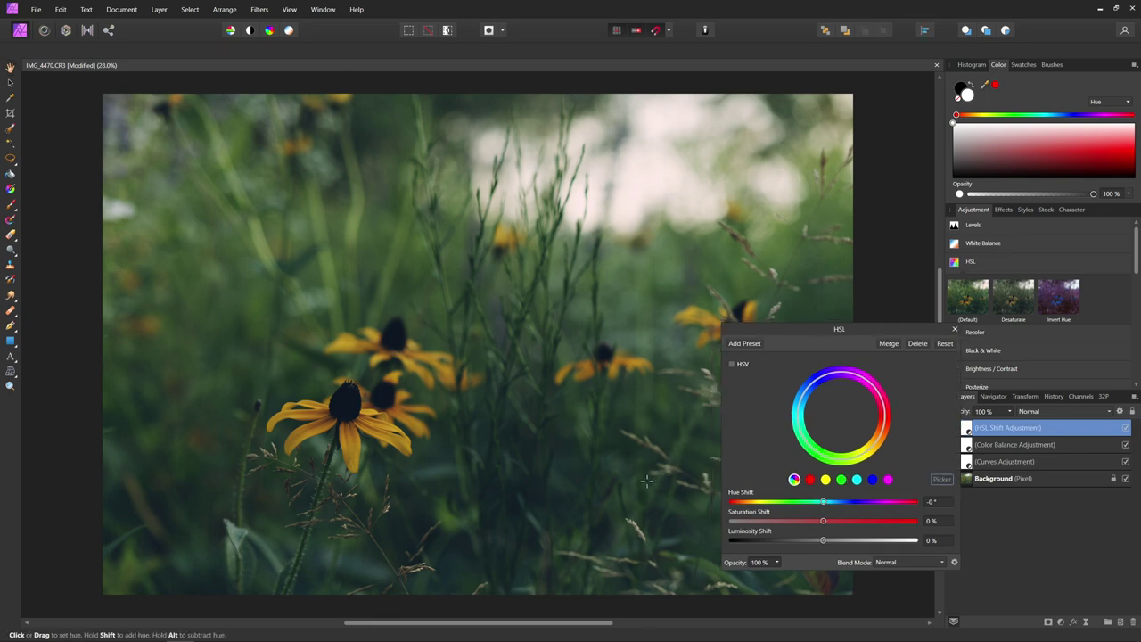
left_click(809, 479)
mouse_move(825, 502)
left_mouse_down()
mouse_move(835, 504)
mouse_move(812, 510)
mouse_move(825, 510)
left_mouse_up()
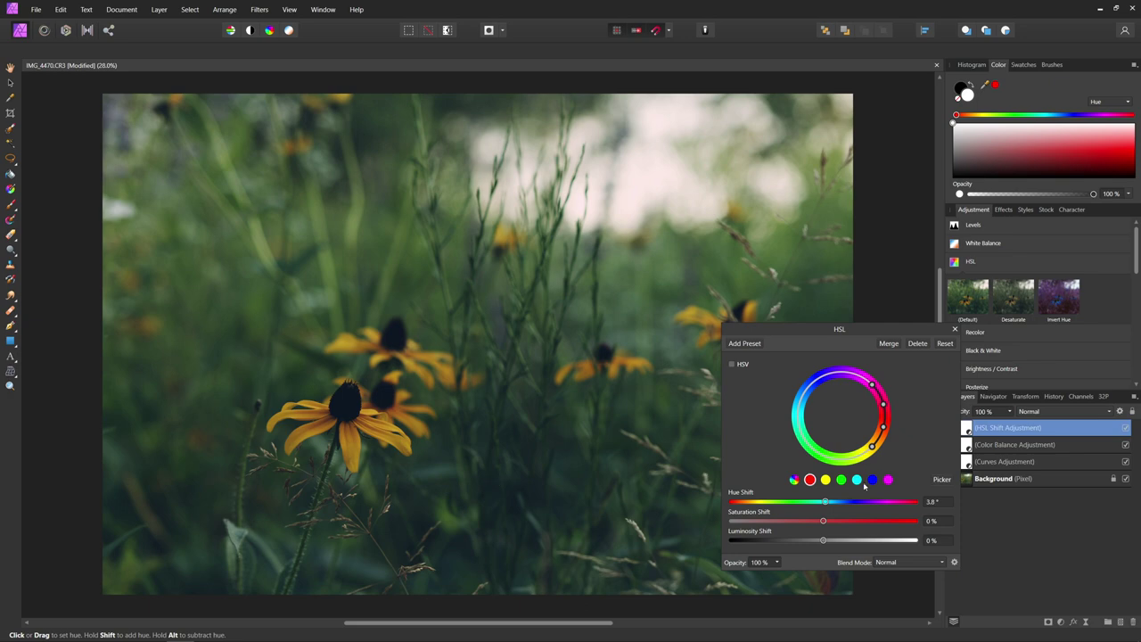
mouse_move(823, 522)
left_mouse_down()
mouse_move(866, 523)
mouse_move(843, 523)
left_mouse_up()
- Retarget the HSL yellow range to a sampled flower petal, with hue shift -4°, saturation 30% and slightly raised luminosity
left_click(825, 481)
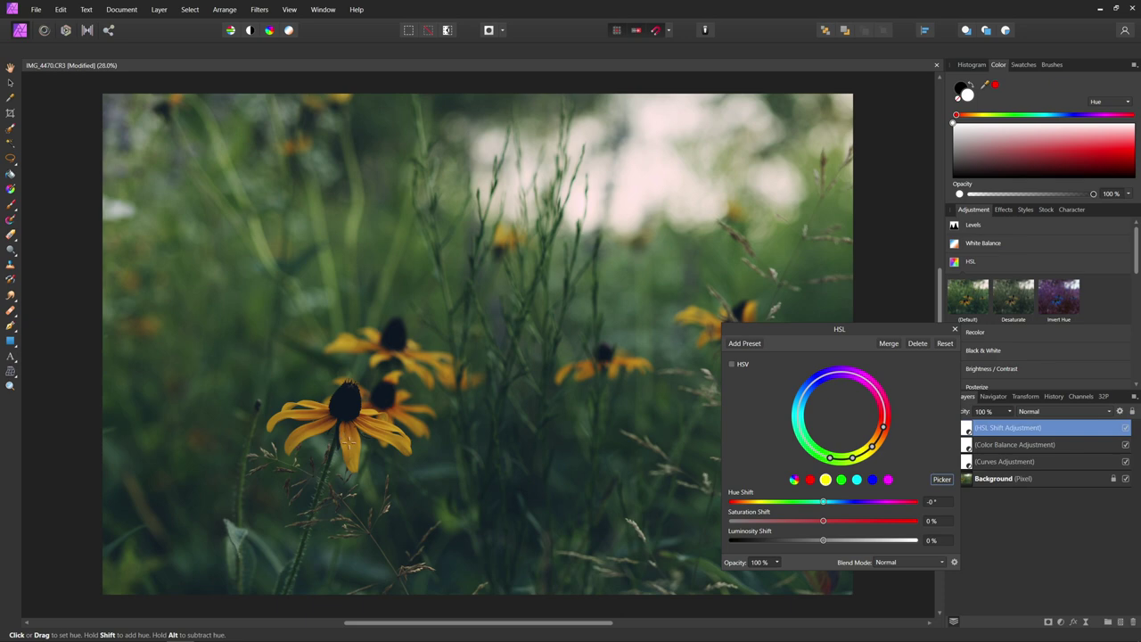
left_click(349, 442)
left_click_drag(822, 502, 821, 501)
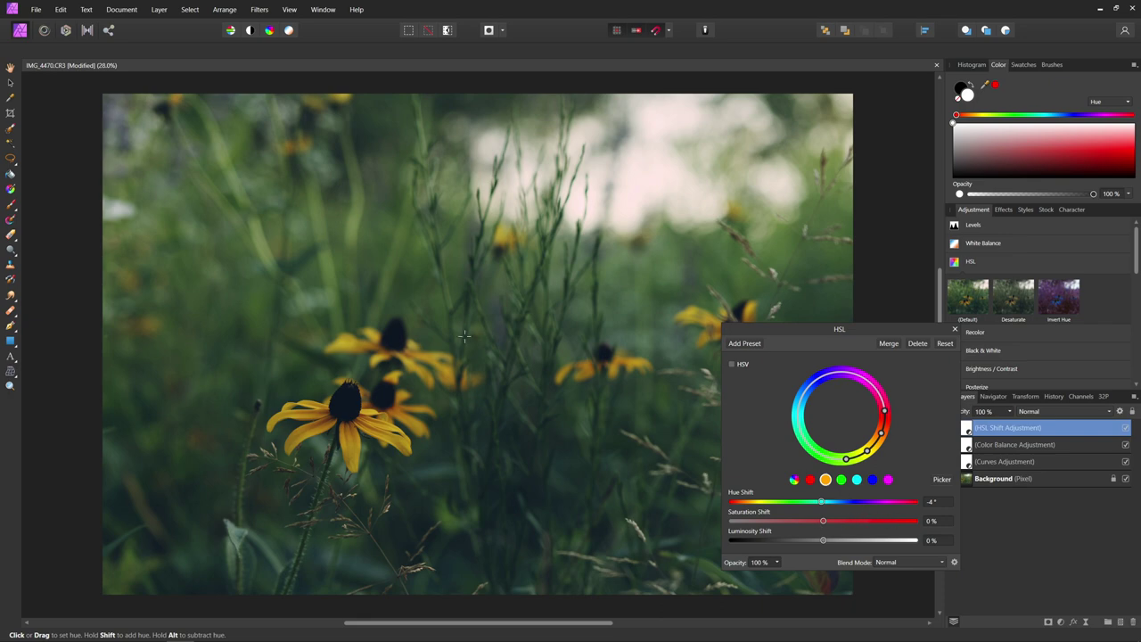
left_click_drag(823, 522, 851, 527)
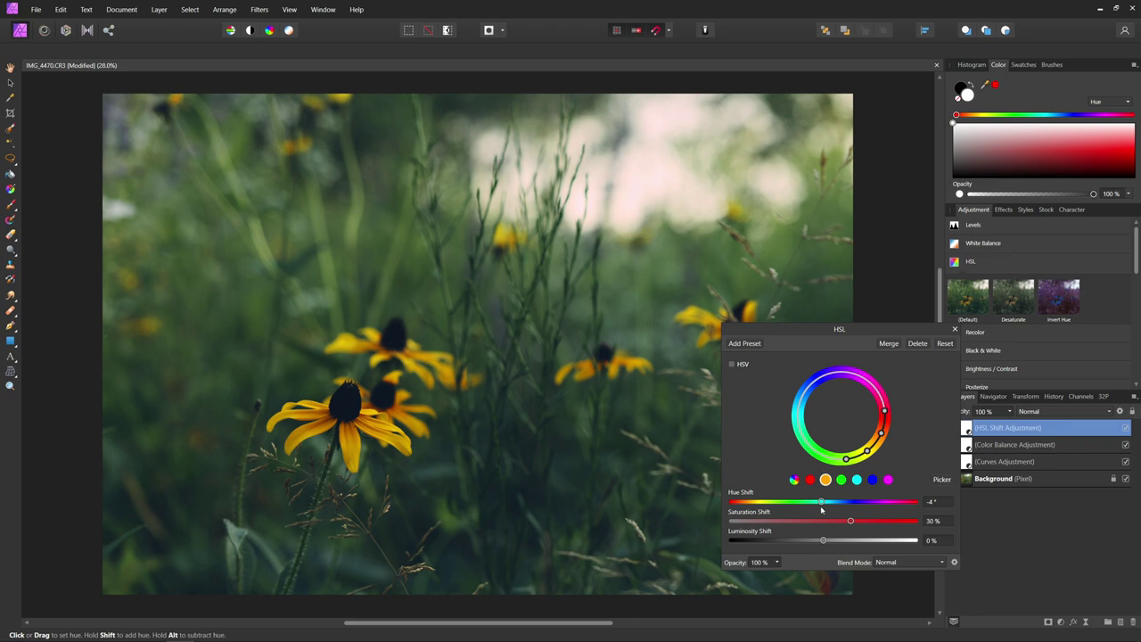
left_click_drag(824, 542, 832, 547)
- Shift the HSL greens' hue in the negative direction and reduce their saturation
left_click(841, 482)
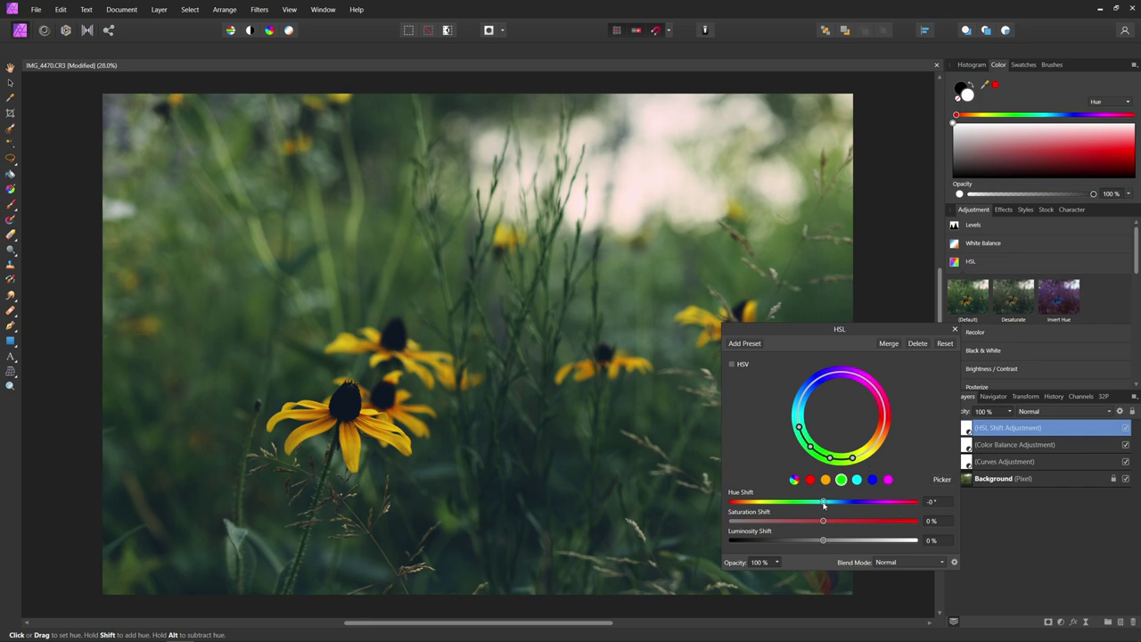
left_click_drag(823, 504, 801, 505)
left_click_drag(823, 521, 806, 543)
- Shift the HSL cyans' and blues' hues slightly in the negative direction and close the HSL dialog
left_click(856, 479)
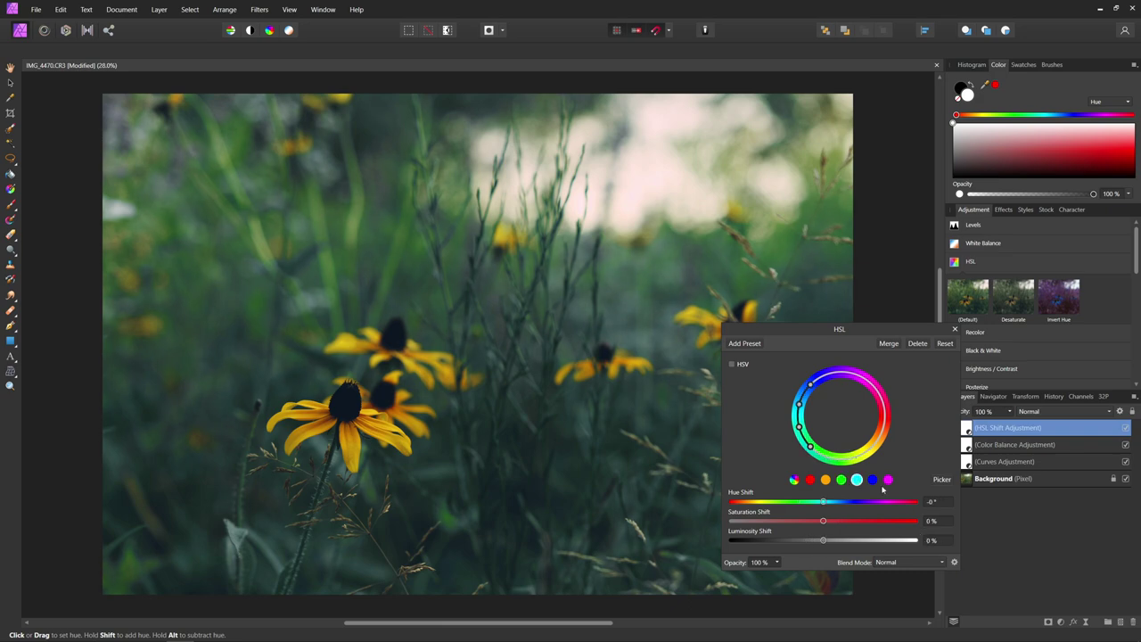
mouse_move(823, 504)
left_mouse_down()
mouse_move(837, 504)
mouse_move(820, 509)
left_mouse_up()
left_click(874, 480)
mouse_move(825, 512)
left_mouse_down()
mouse_move(855, 510)
mouse_move(817, 502)
left_mouse_up()
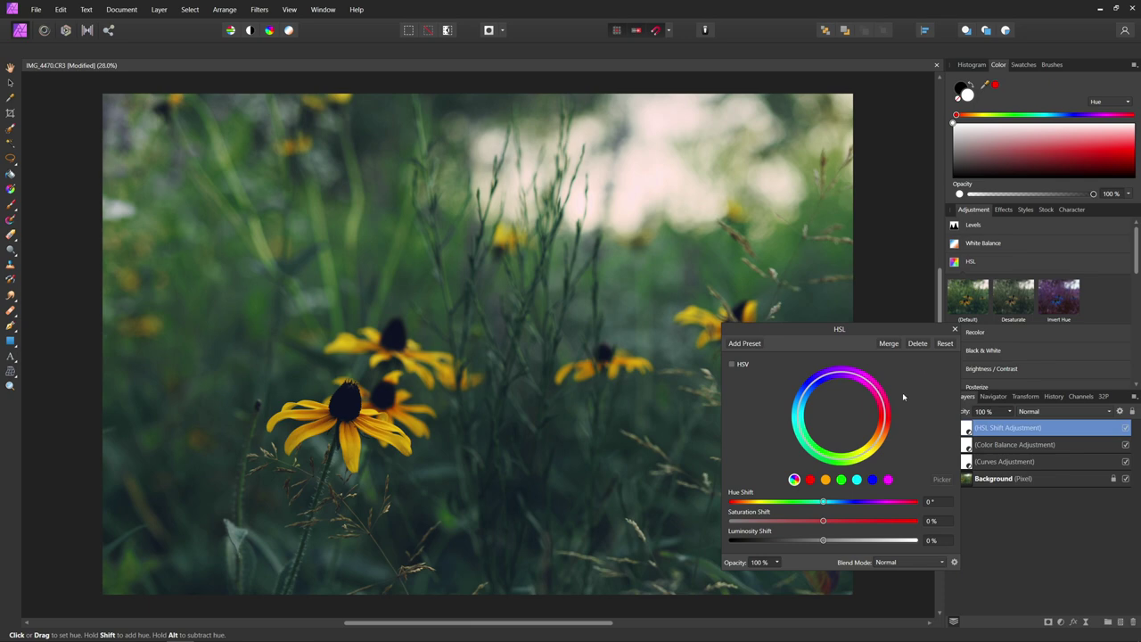
left_click(954, 329)
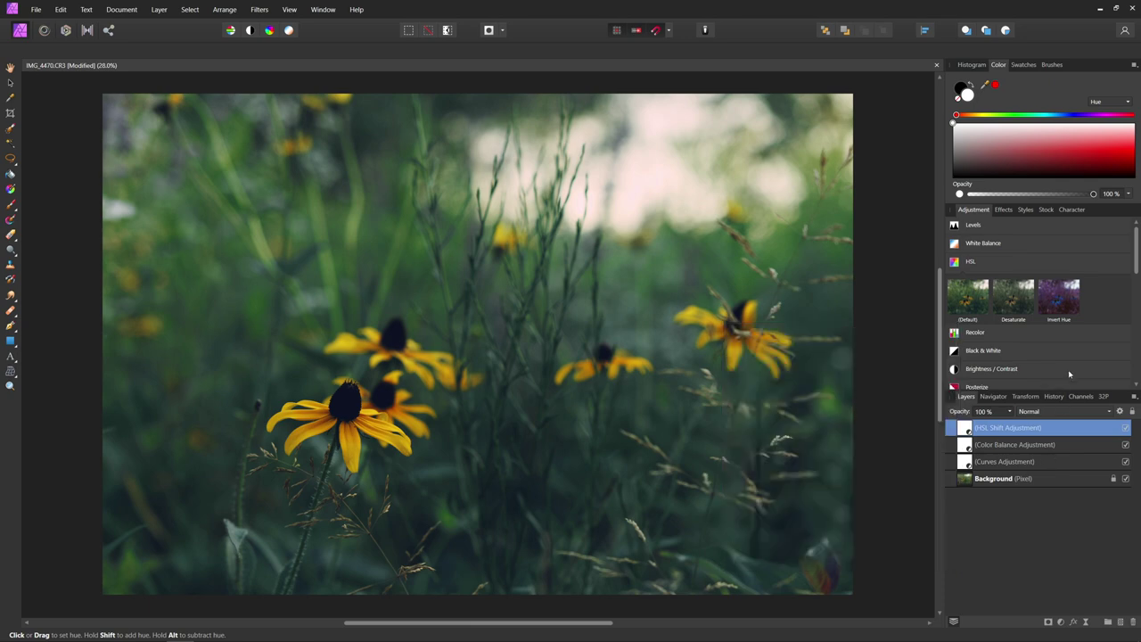
- Add a Split Toning adjustment with shadows hue 212.6° at 8% saturation and highlights hue 31.2° at 7% saturation
scroll(1066, 369, "down", 8)
scroll(1064, 366, "down", 3)
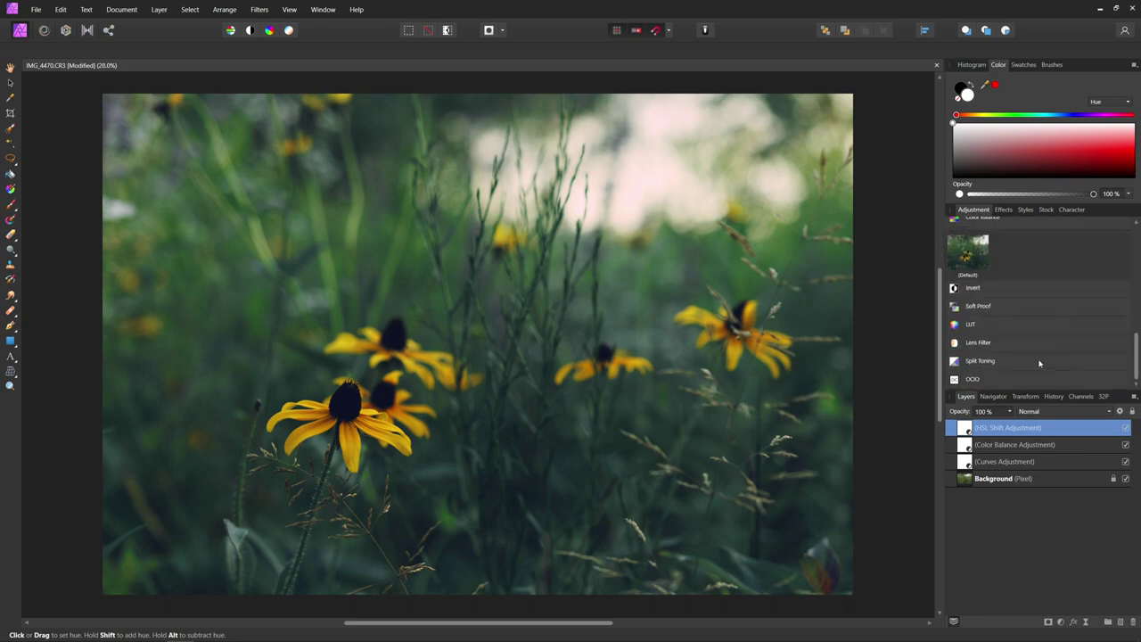
left_click(955, 361)
left_click(968, 368)
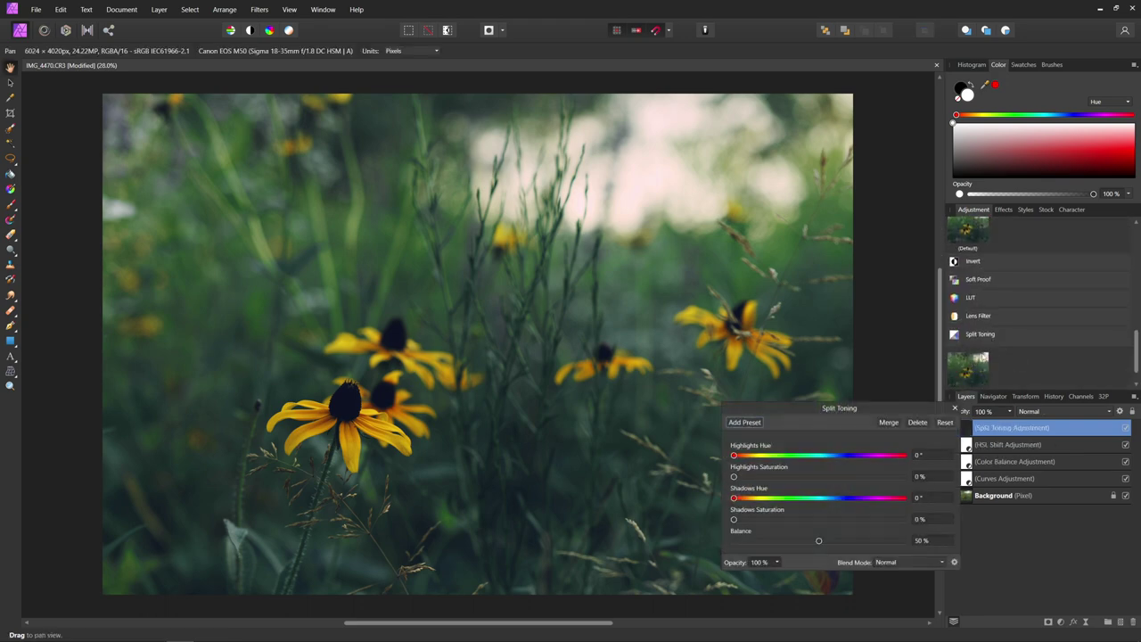
left_click_drag(860, 407, 939, 384)
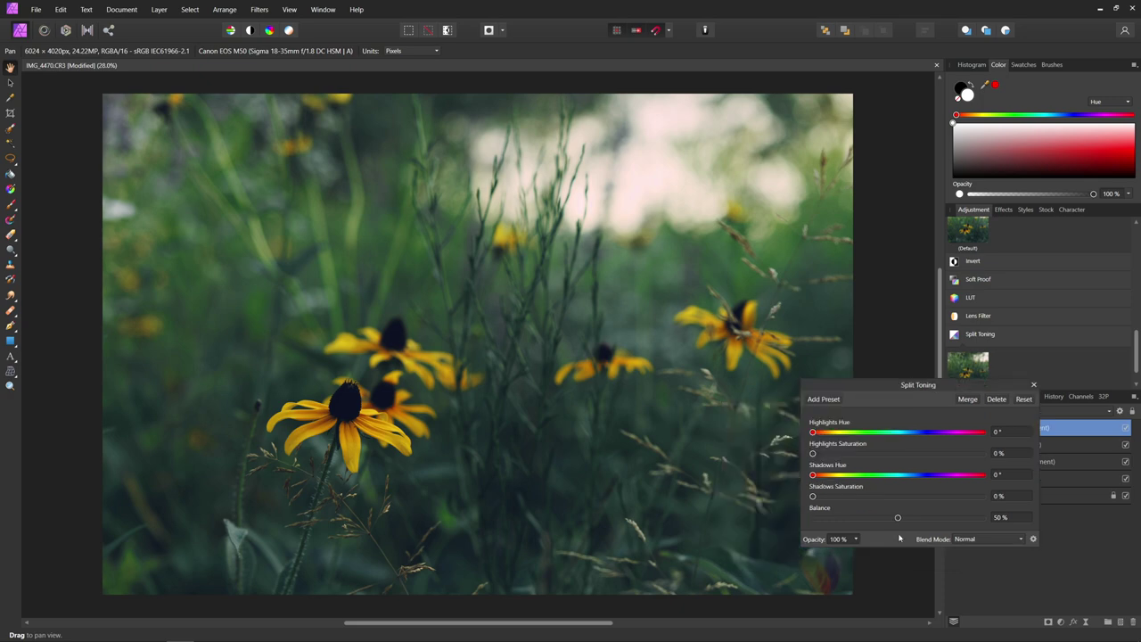
left_click_drag(812, 474, 914, 479)
left_click_drag(812, 496, 827, 500)
left_click_drag(813, 432, 824, 456)
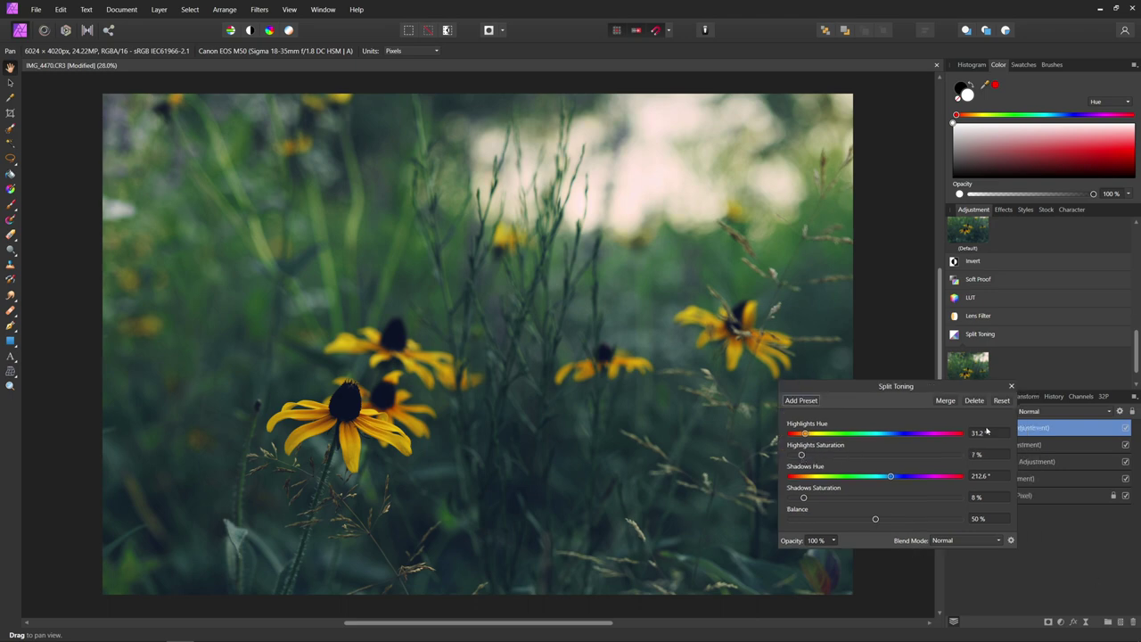
- Close the Split Toning settings and flood-fill a new pixel layer above all adjustments with black
left_click(1011, 386)
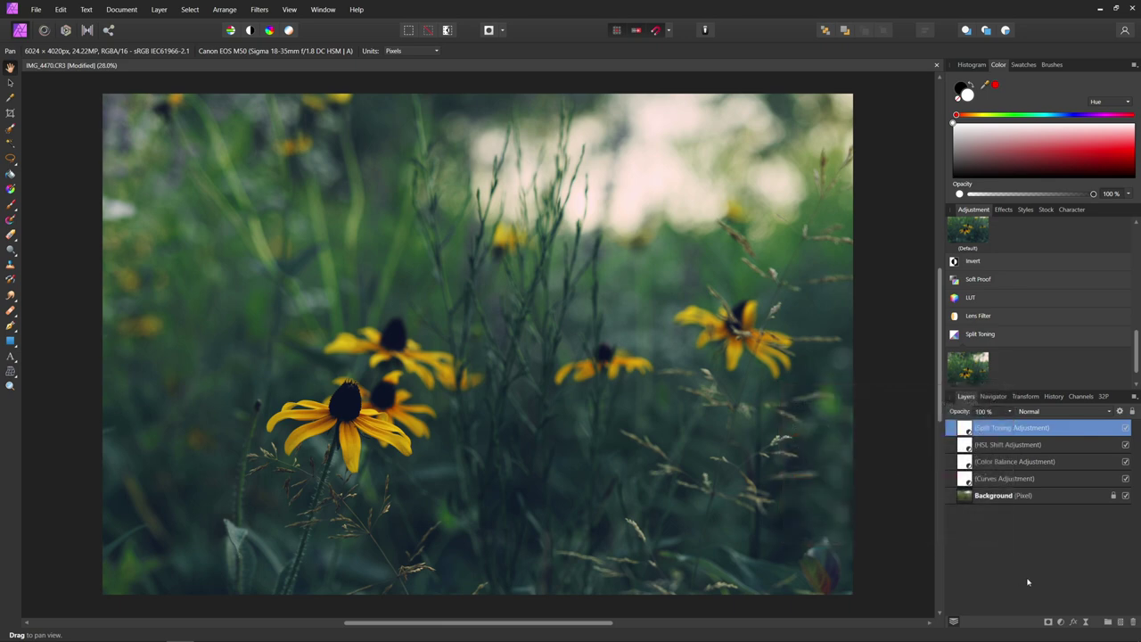
left_click(1123, 628)
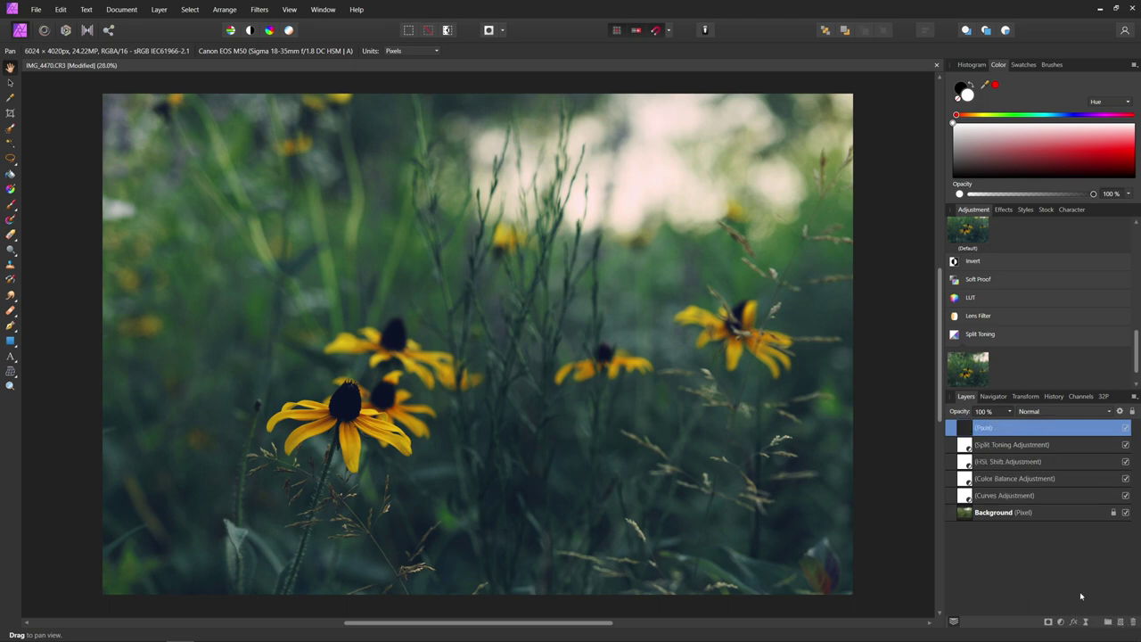
key("v")
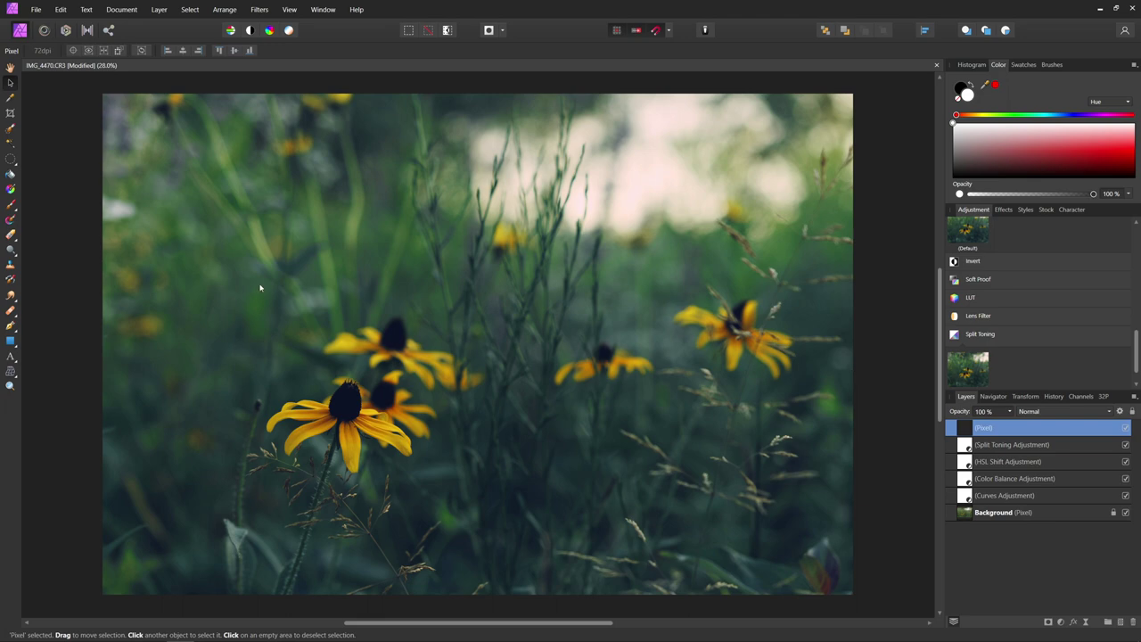
key("g")
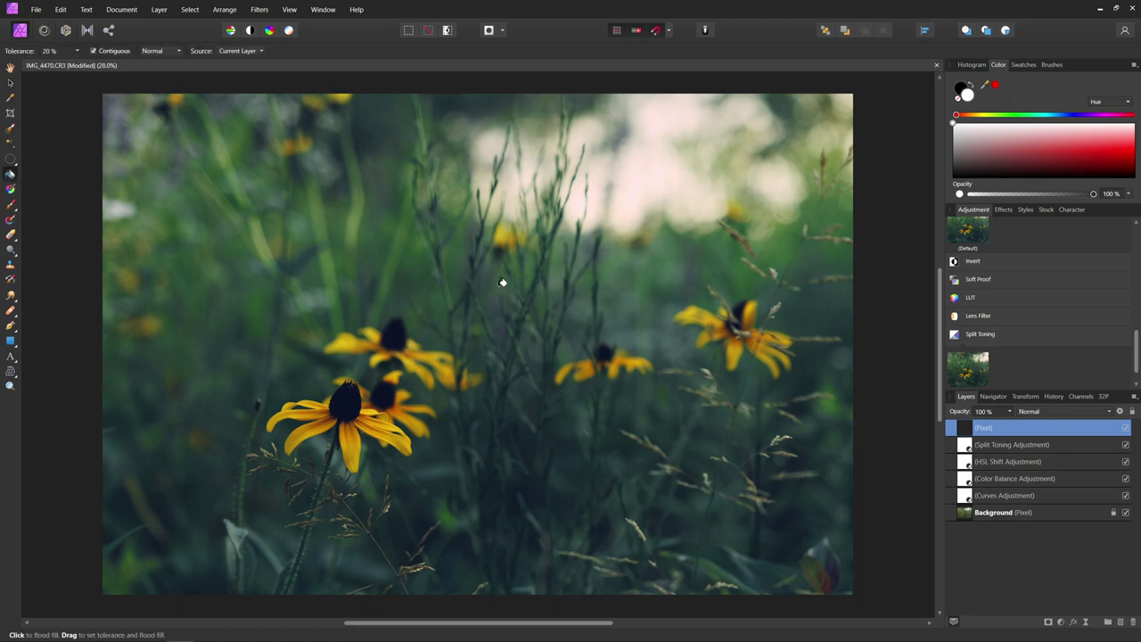
key("x")
left_click(485, 346)
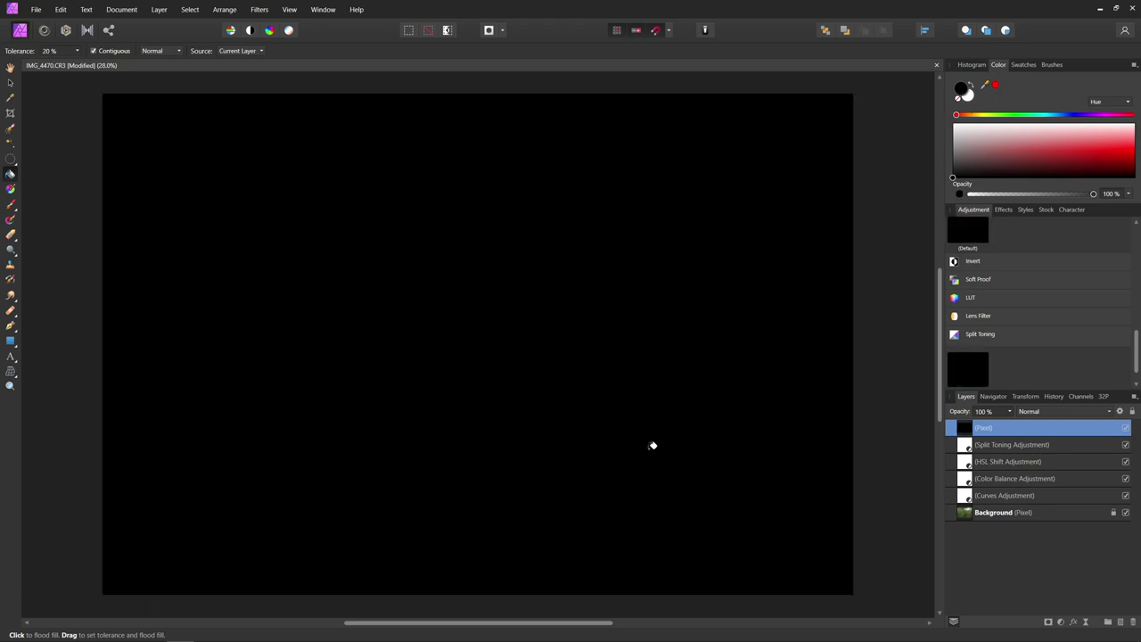
left_click(1048, 621)
key("ctrl+z")
key("v")
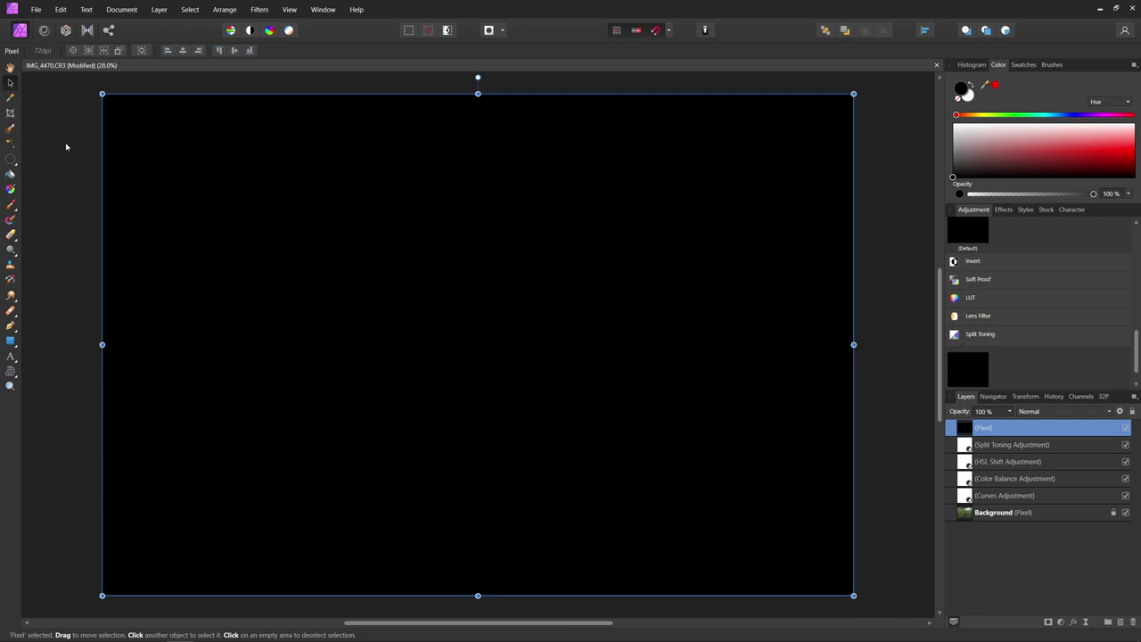
- Mask the black layer with a large centred elliptical selection, inverting the mask so only the area outside the ellipse stays black
left_click(12, 159)
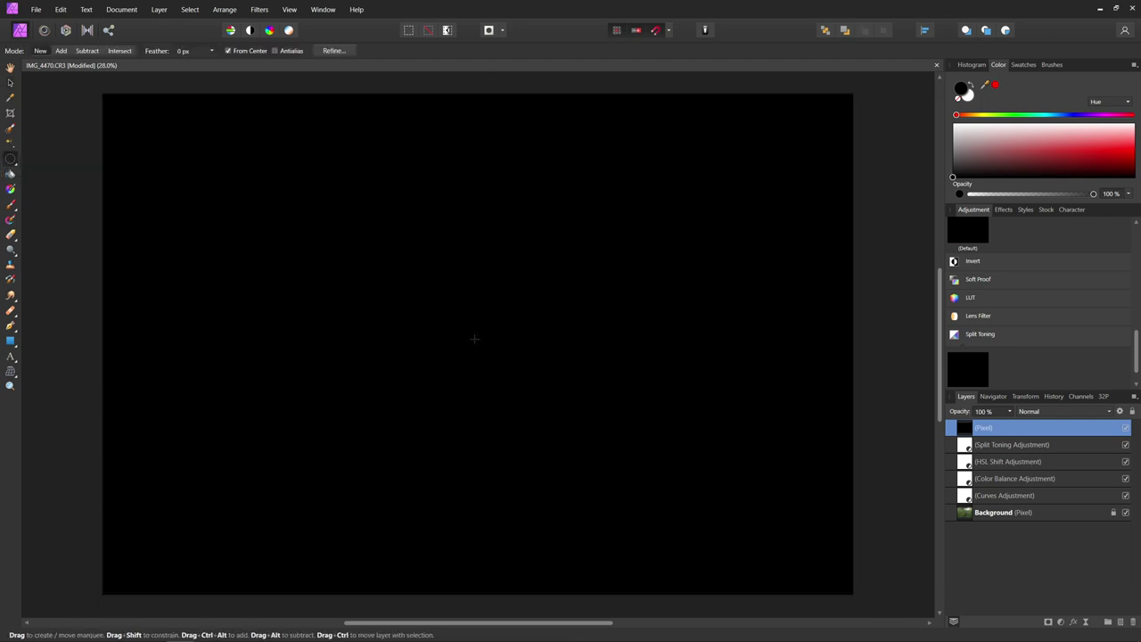
left_click_drag(485, 340, 803, 113)
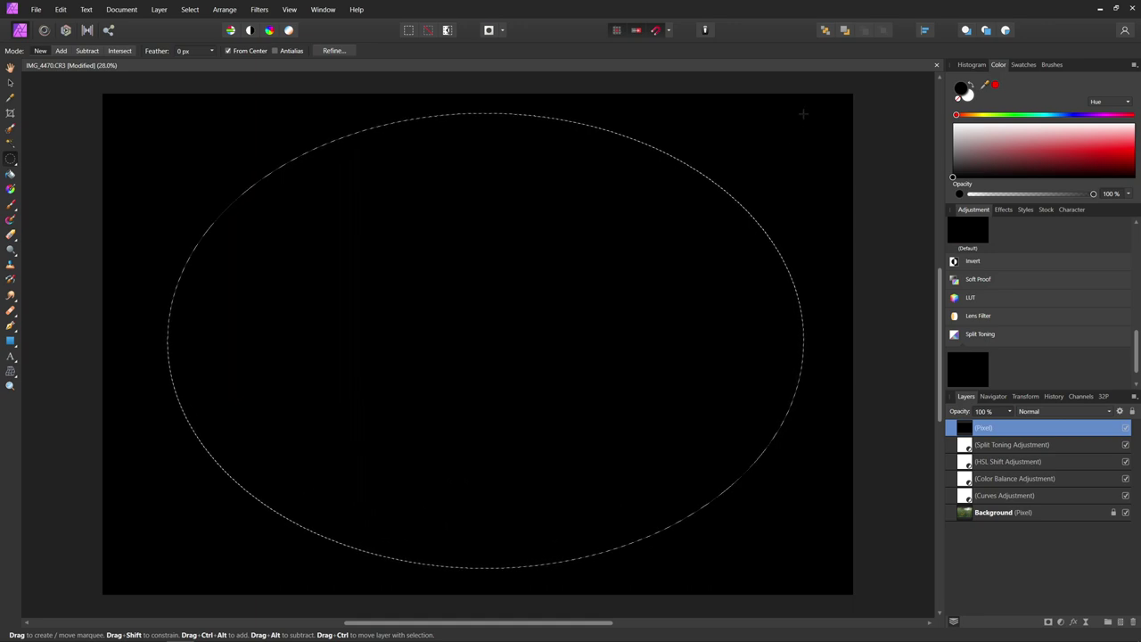
left_click(1046, 620)
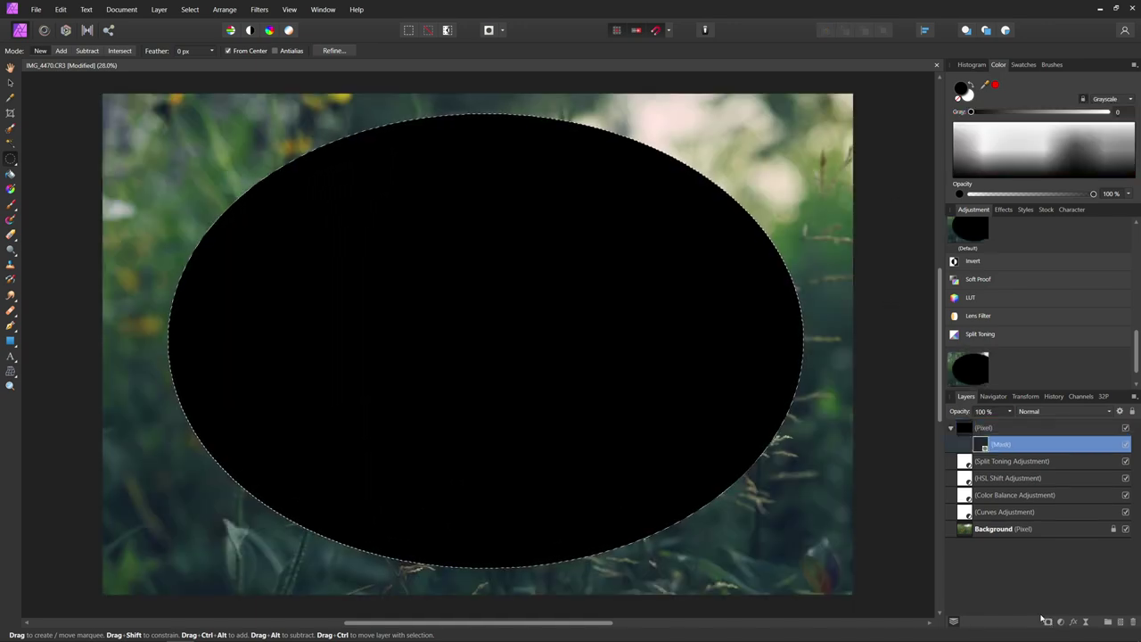
key("ctrl+d")
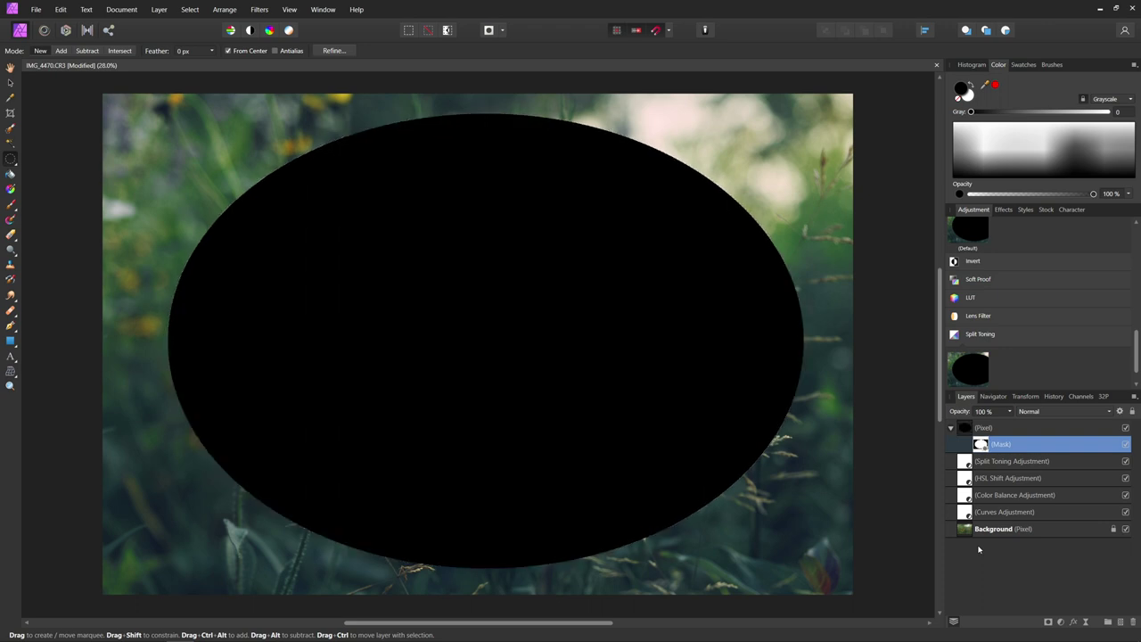
key("ctrl+i")
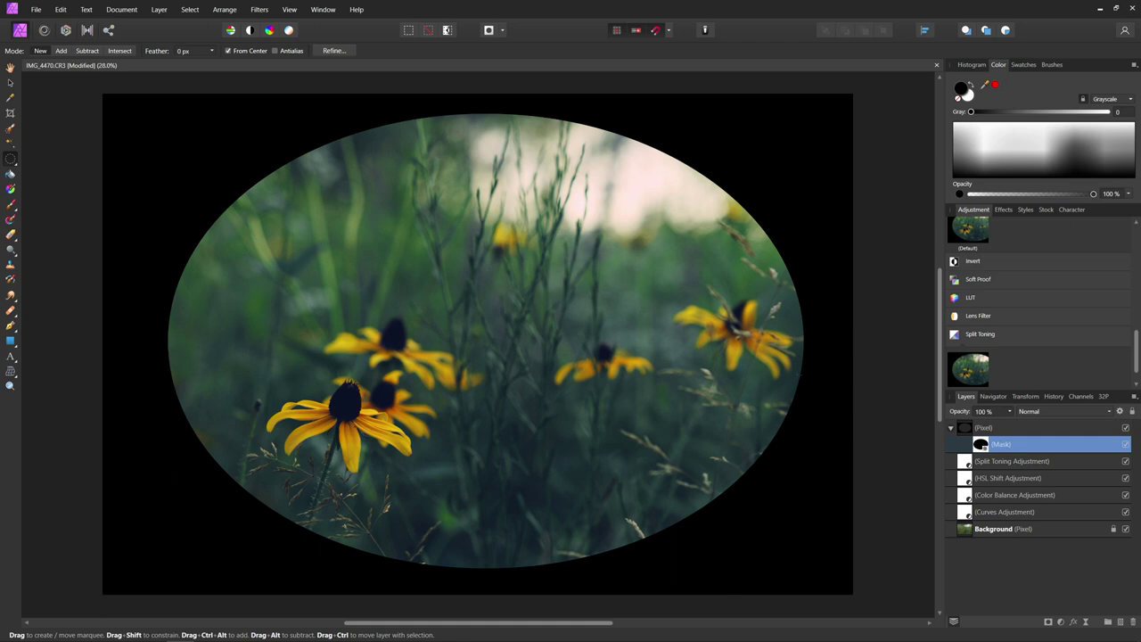
- Soften the vignette mask with a 500 px Gaussian Blur and reduce its opacity to 56%
left_click(258, 8)
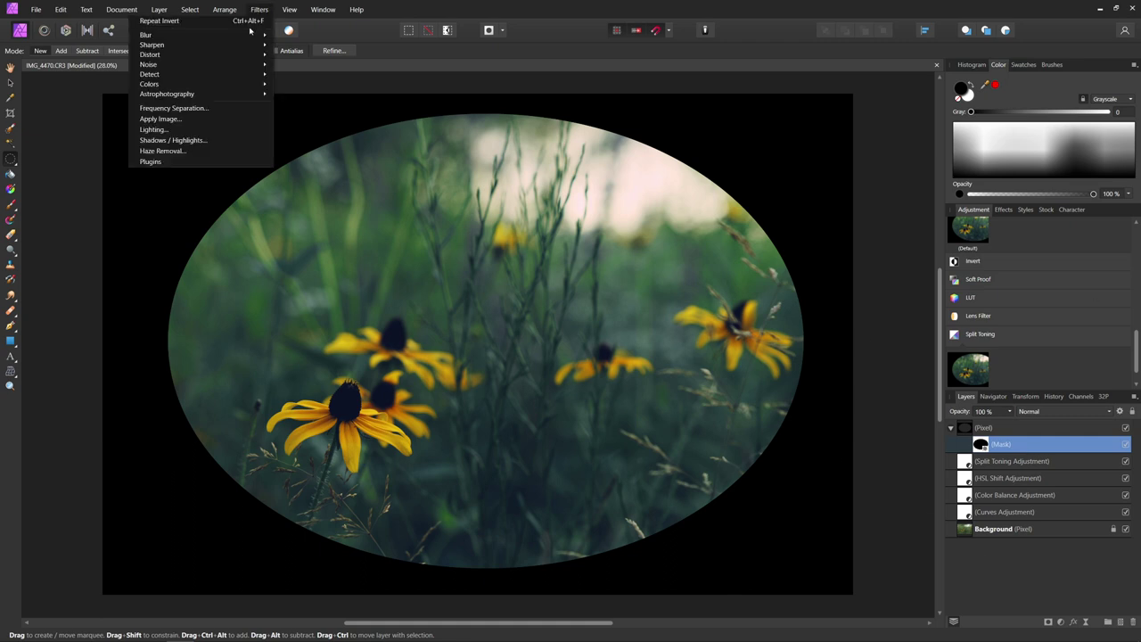
mouse_move(248, 37)
left_click(87, 46)
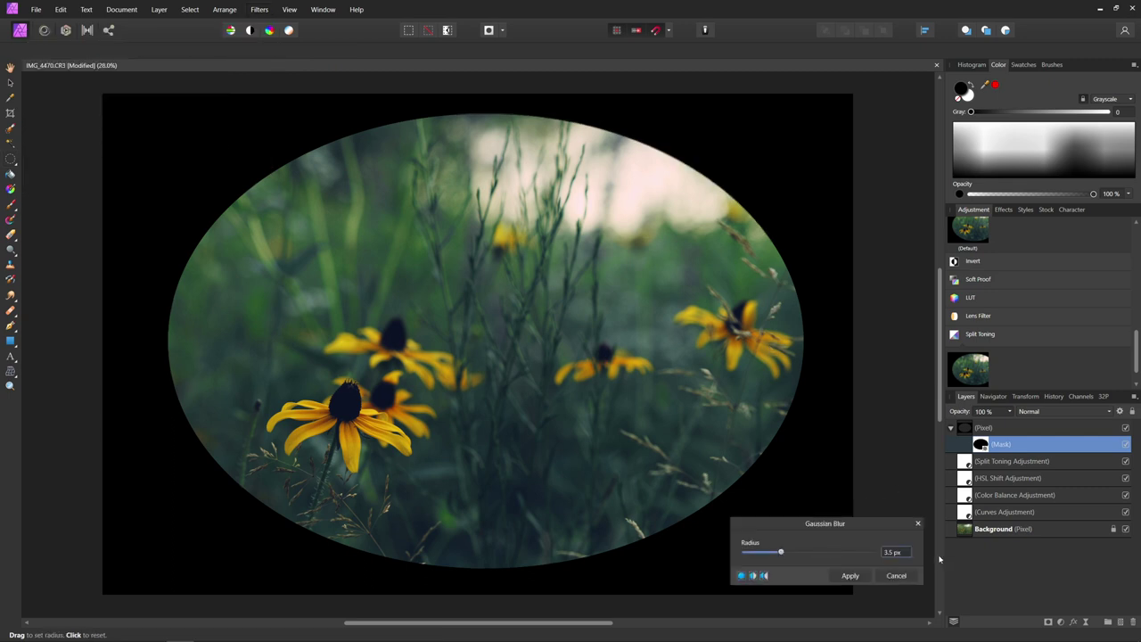
left_click(902, 552)
type("500")
key("Return")
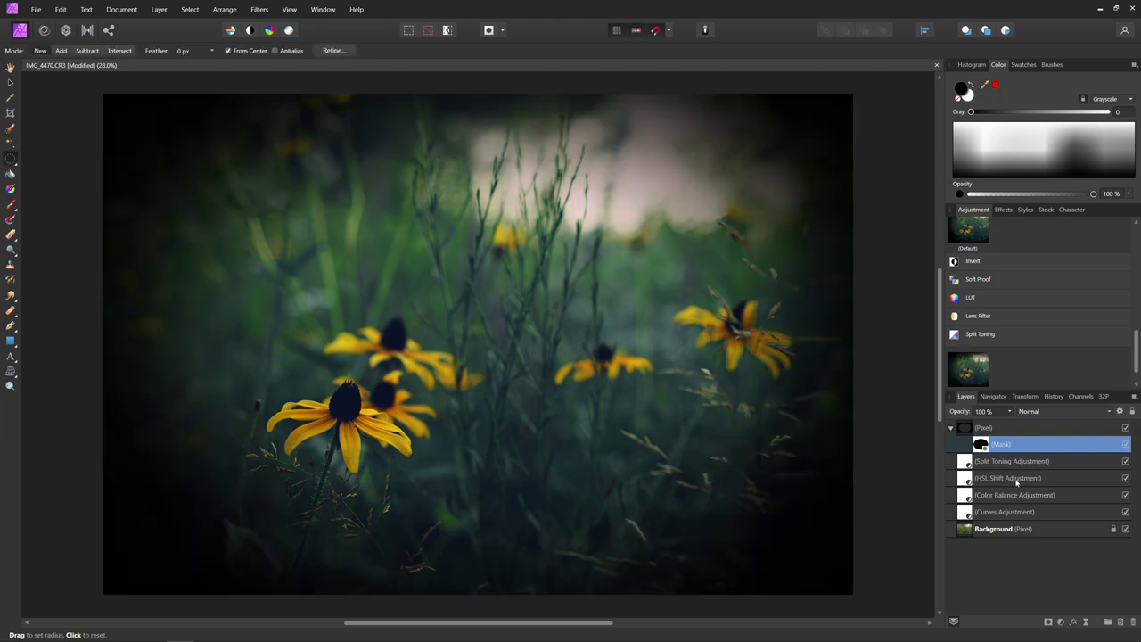
left_click_drag(1014, 427, 976, 428)
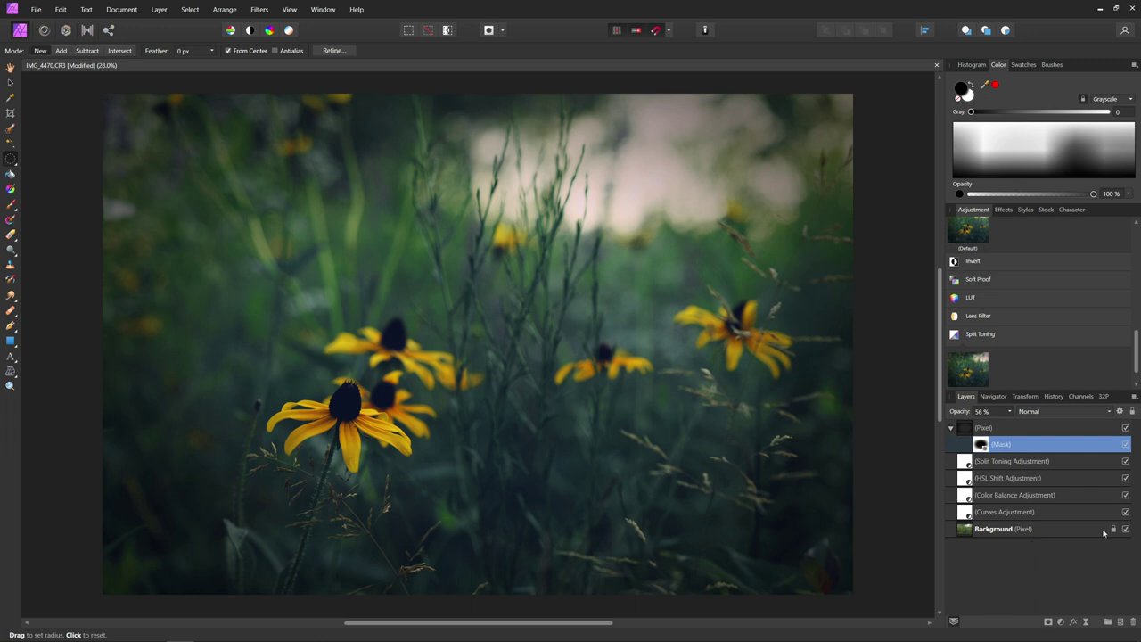
- Reduce the HSL Shift adjustment layer's opacity to 50%
left_click(966, 481)
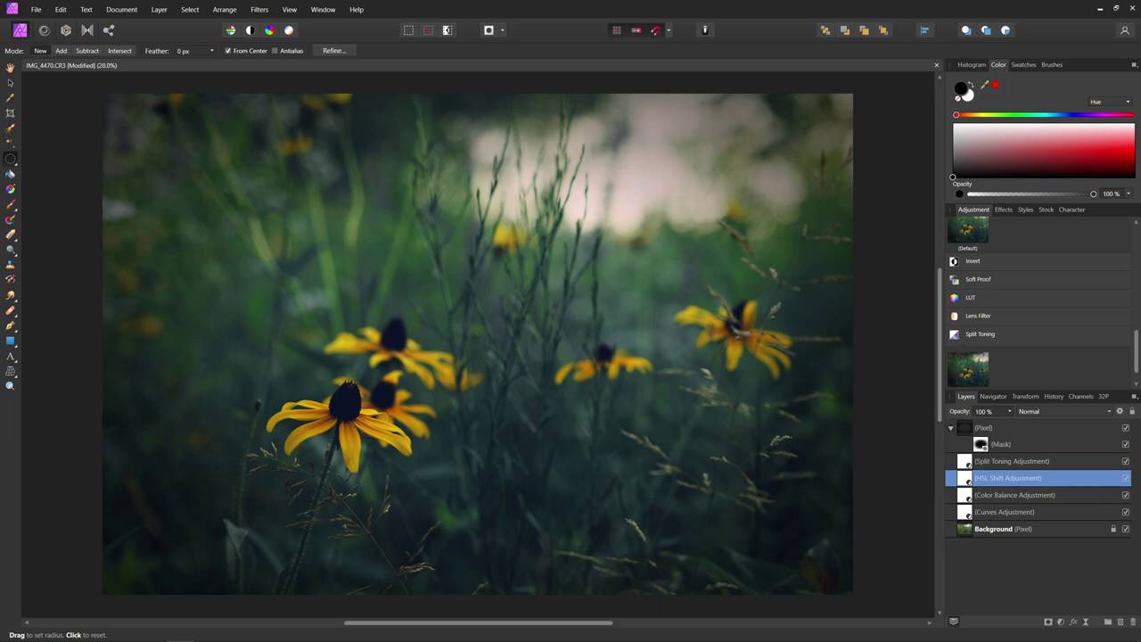
left_click(1010, 411)
left_click_drag(1012, 426, 972, 428)
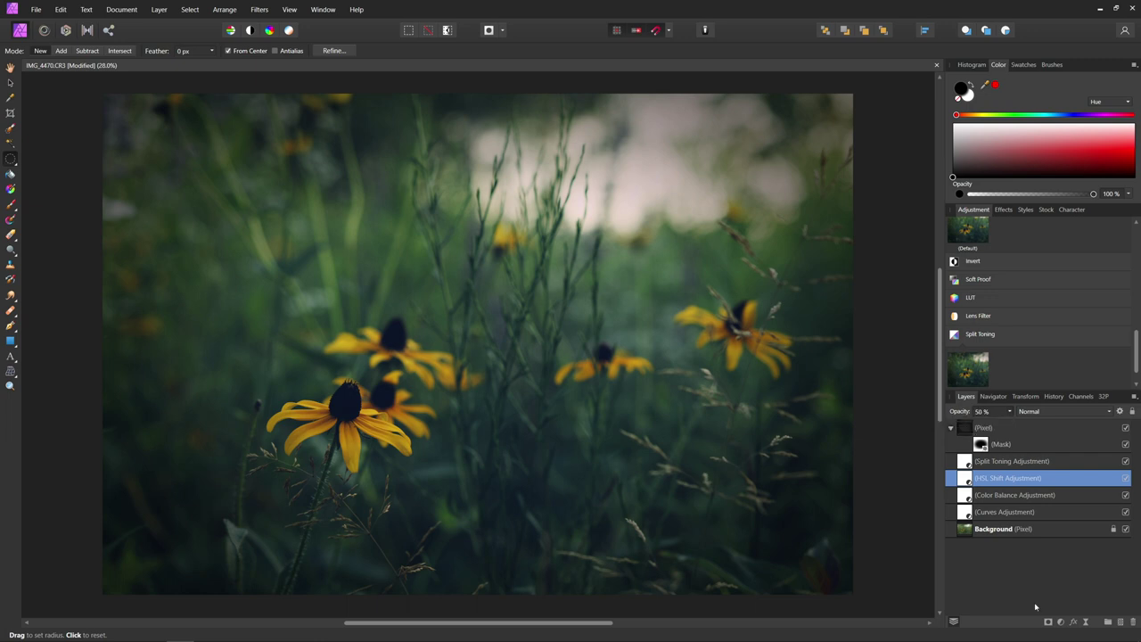